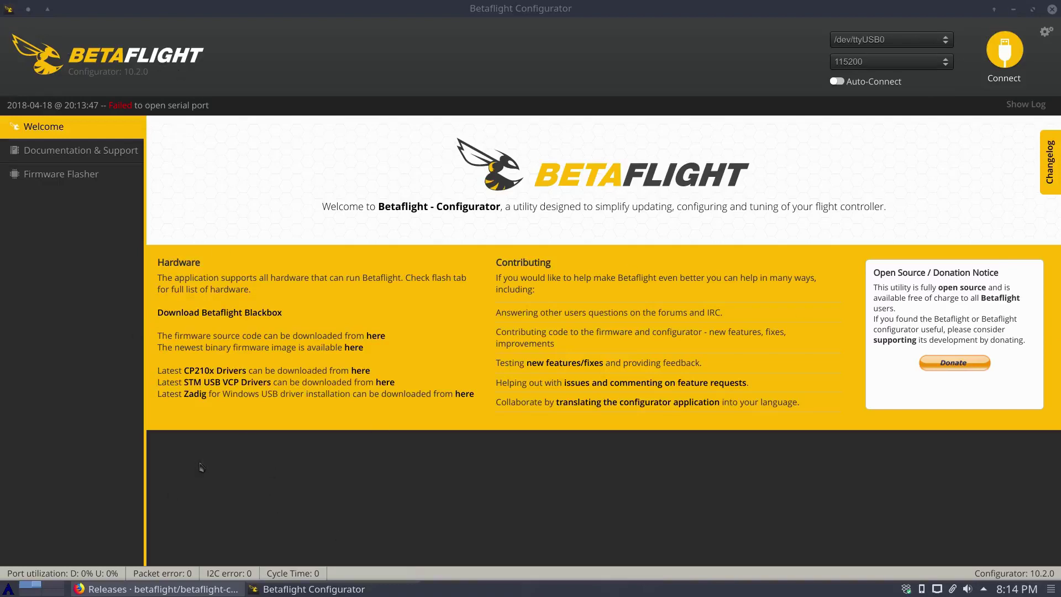
{"action": "mouse_move", "coordinate": [280, 595]}
{"action": "left_click_drag", "start_coordinate": [178, 394], "coordinate": [221, 361]}
{"action": "left_click", "coordinate": [265, 536]}
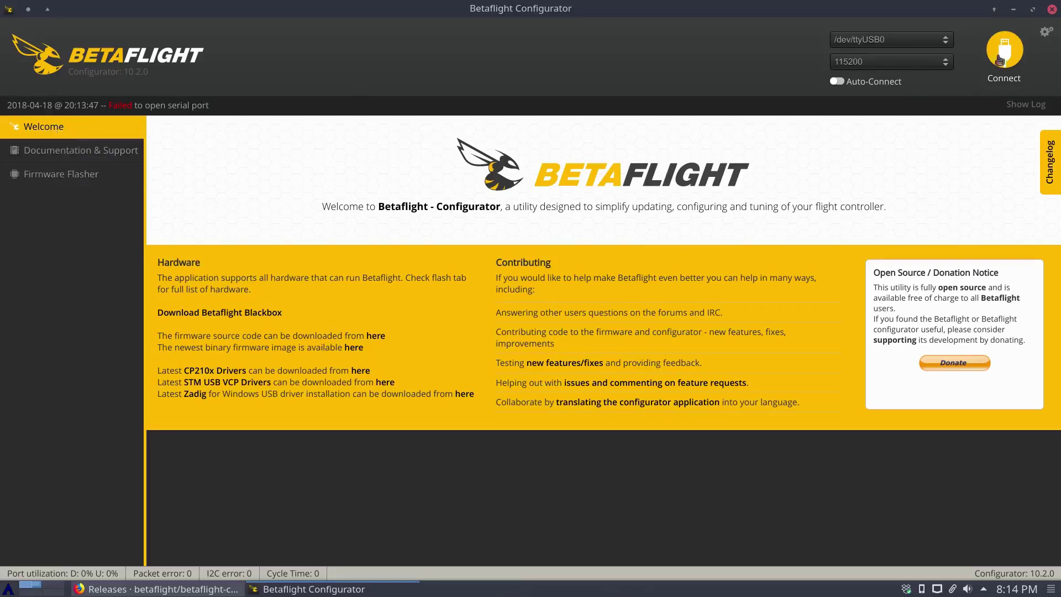
Step: Try to connect to the flight controller on /dev/ttyUSB0 at 115200, and close Betaflight Configurator to return to the terminal
{"action": "left_click", "coordinate": [1015, 54]}
{"action": "left_click", "coordinate": [1013, 47]}
{"action": "left_click", "coordinate": [1015, 55]}
{"action": "left_click", "coordinate": [1053, 10]}
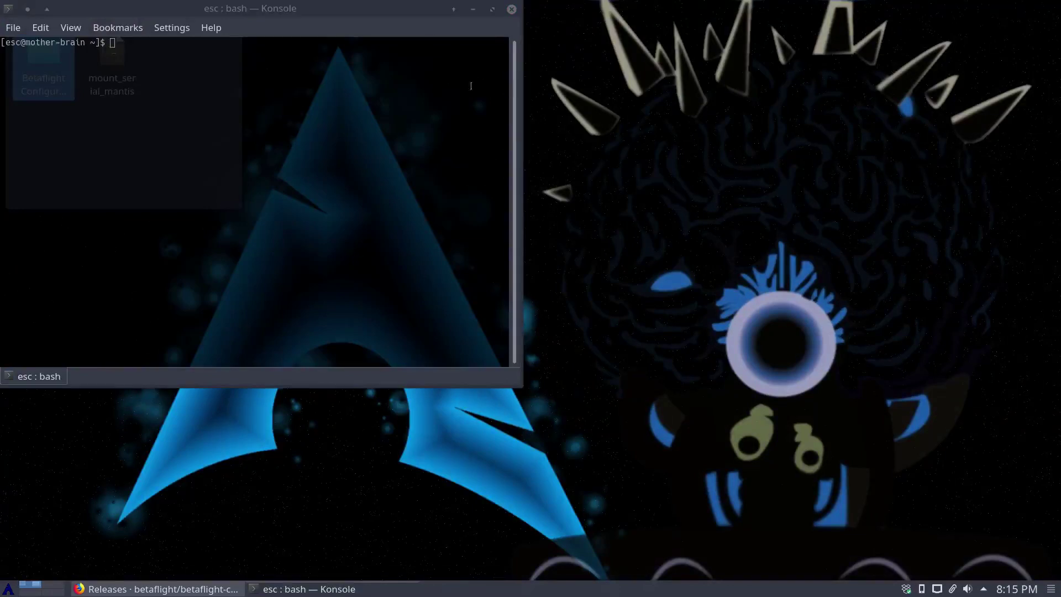
{"action": "left_click", "coordinate": [471, 86]}
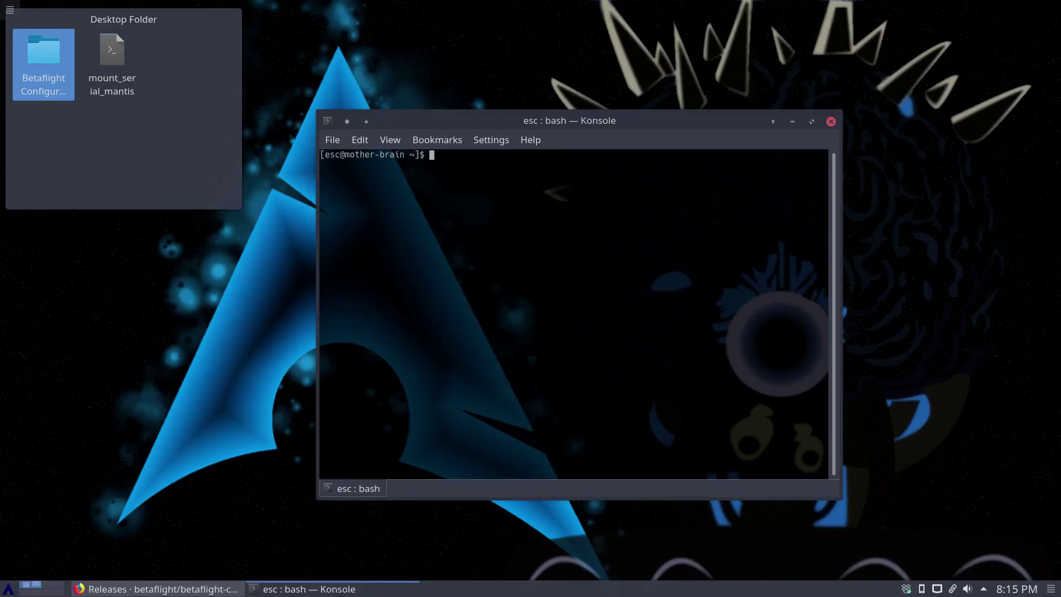
Step: Switch to Firefox and examine the Linux downloads of Betaflight-Configurator 10.2.0: the linux64 zip, amd64 deb and x86_64 rpm
{"action": "left_click", "coordinate": [133, 589]}
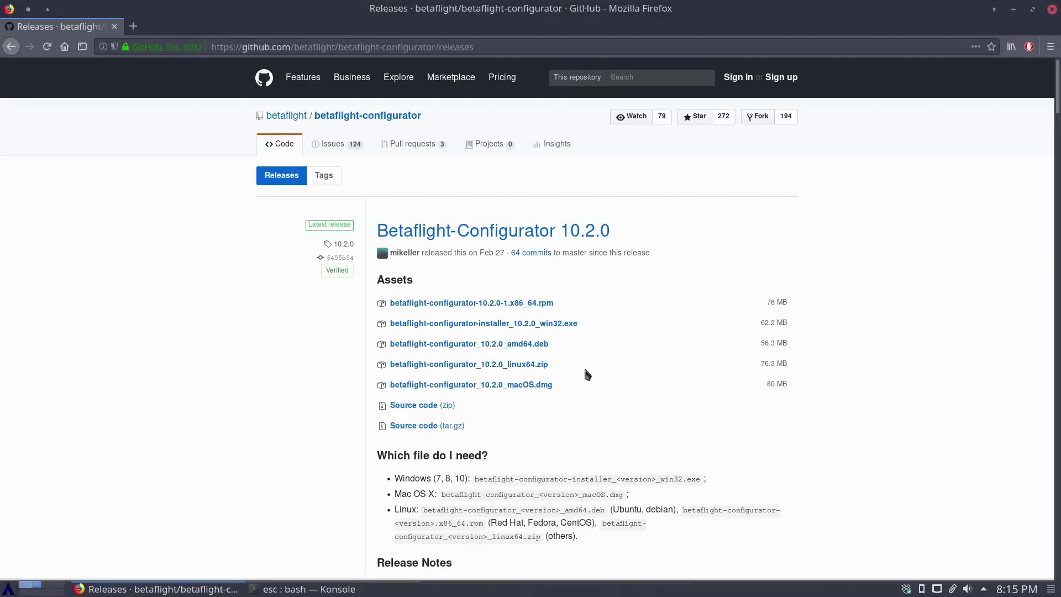
{"action": "left_click_drag", "start_coordinate": [549, 365], "coordinate": [414, 367]}
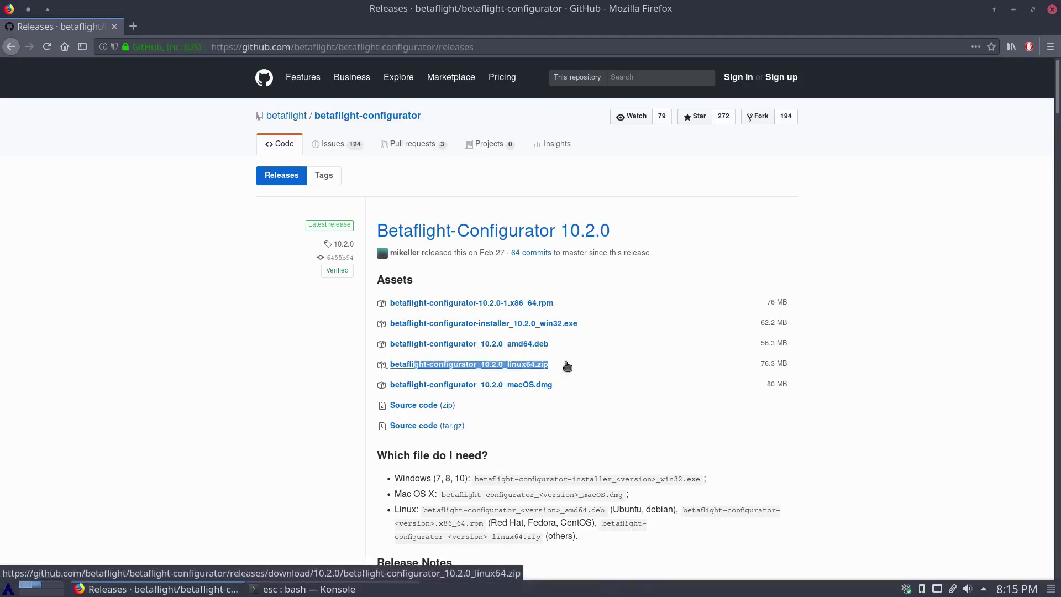
{"action": "left_click_drag", "start_coordinate": [565, 343], "coordinate": [598, 354]}
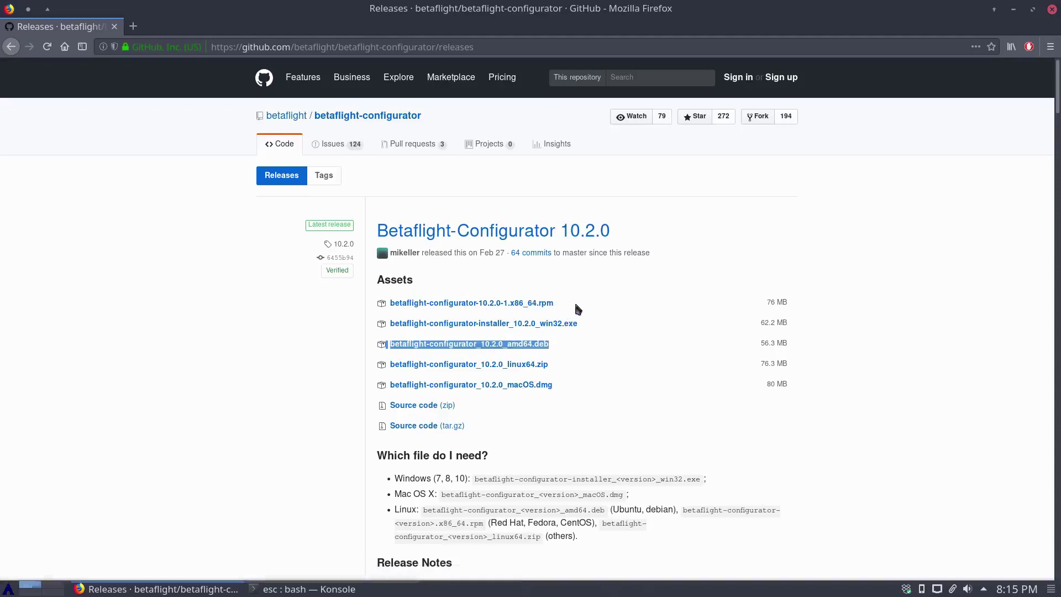
{"action": "left_click_drag", "start_coordinate": [575, 306], "coordinate": [482, 312]}
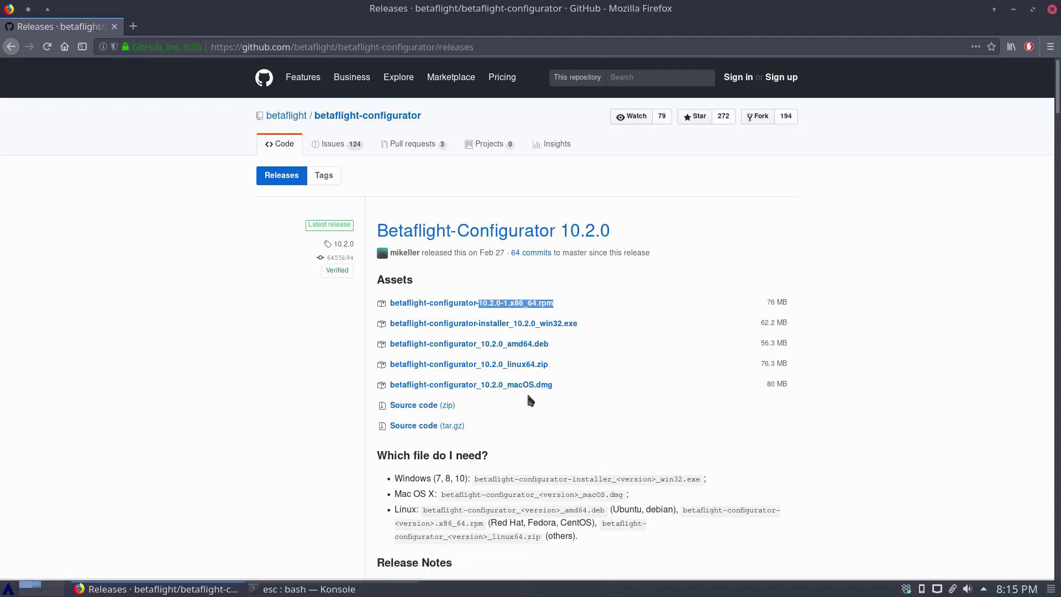
{"action": "left_click_drag", "start_coordinate": [568, 356], "coordinate": [468, 296]}
{"action": "left_click_drag", "start_coordinate": [606, 296], "coordinate": [519, 291]}
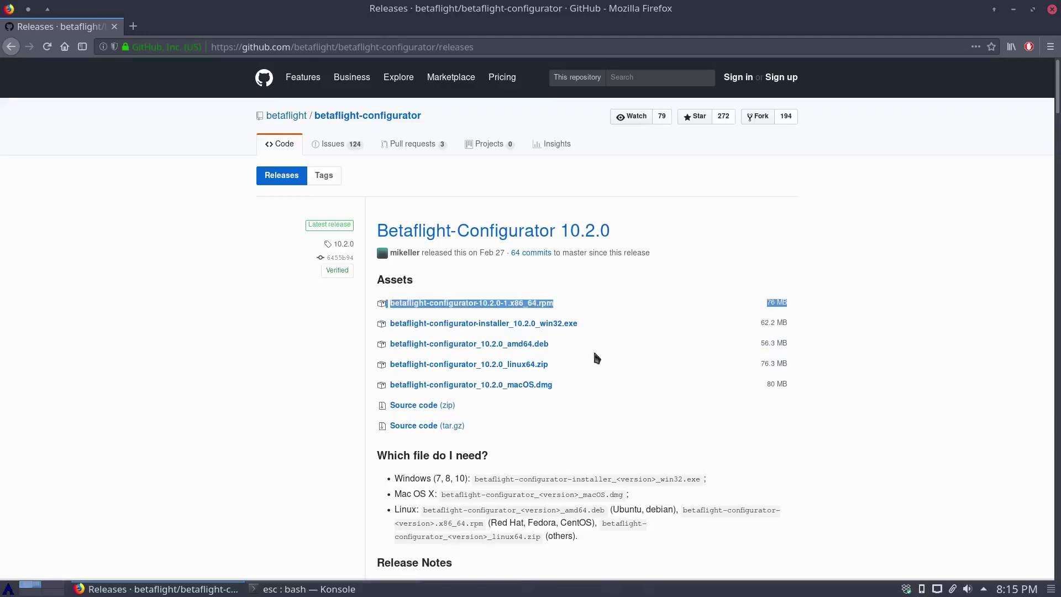
{"action": "triple_click", "coordinate": [521, 341]}
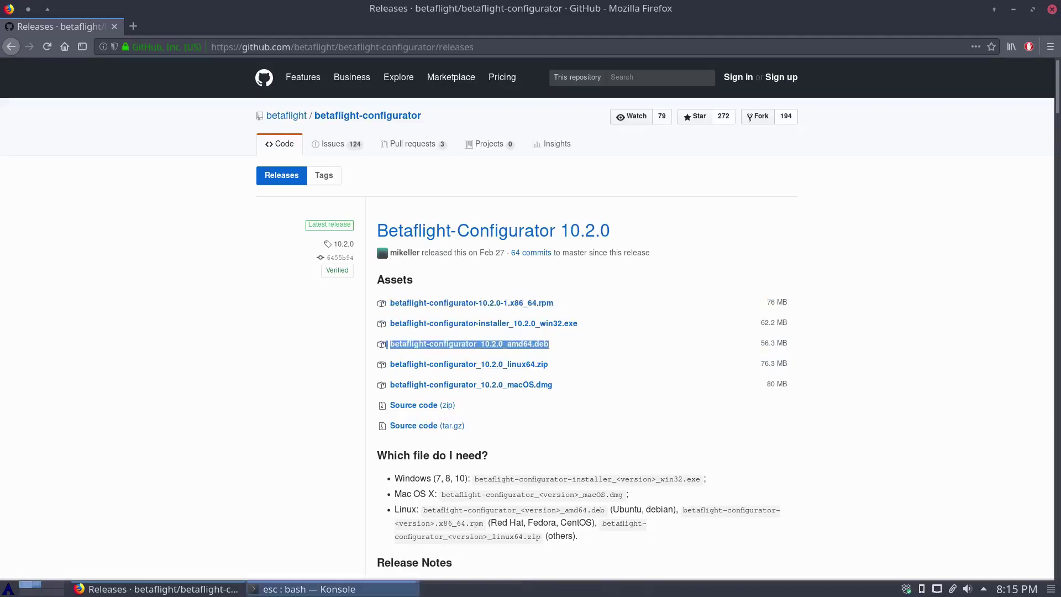
Step: Leave the browser, open the Betaflight Configurator folder on the desktop and select the betaflight-configurator executable
{"action": "left_click", "coordinate": [160, 588]}
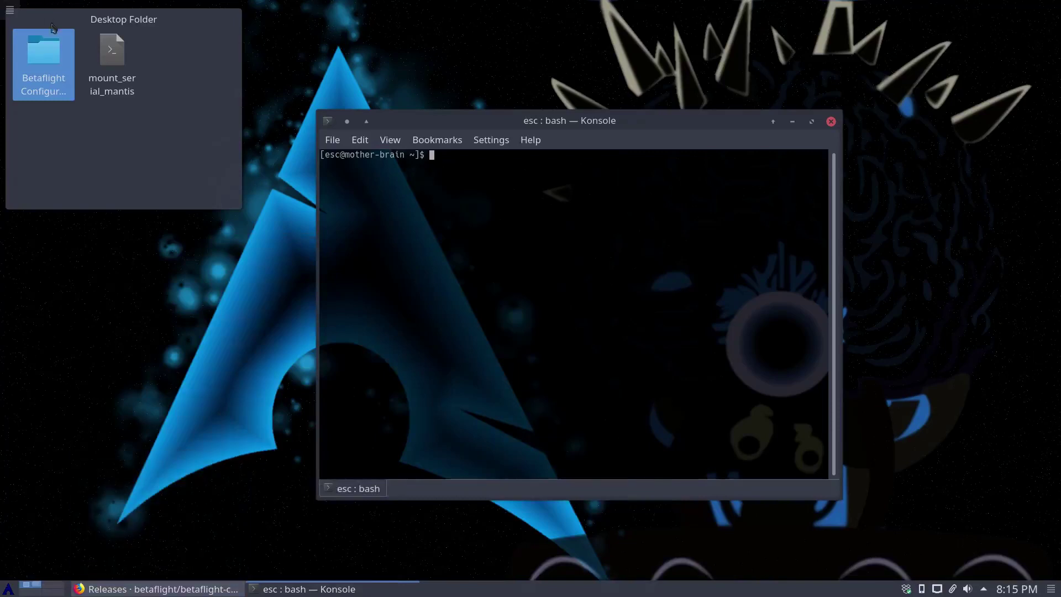
{"action": "left_click", "coordinate": [54, 58]}
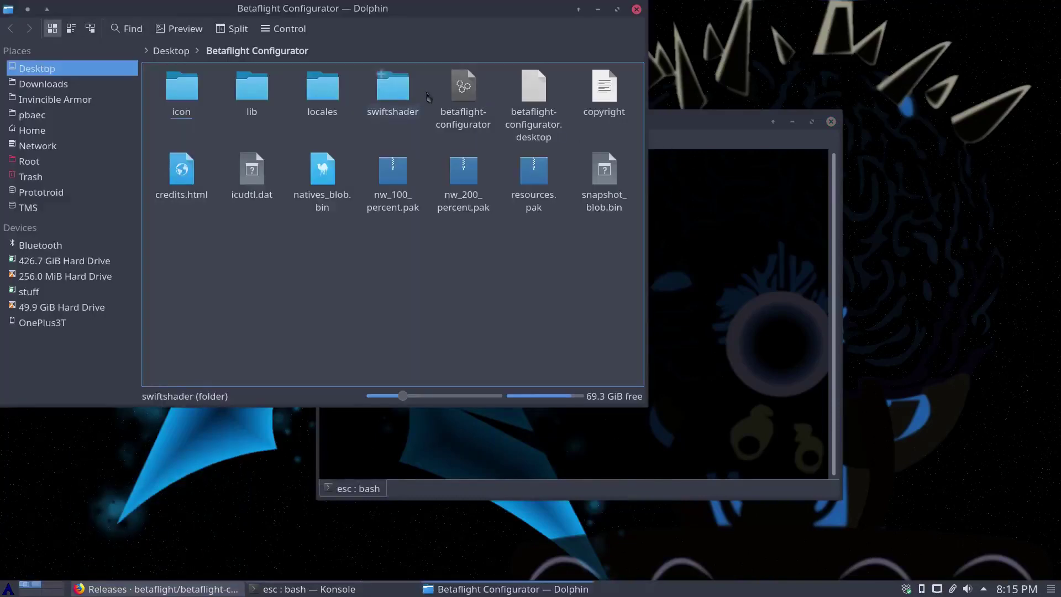
{"action": "left_click", "coordinate": [456, 115]}
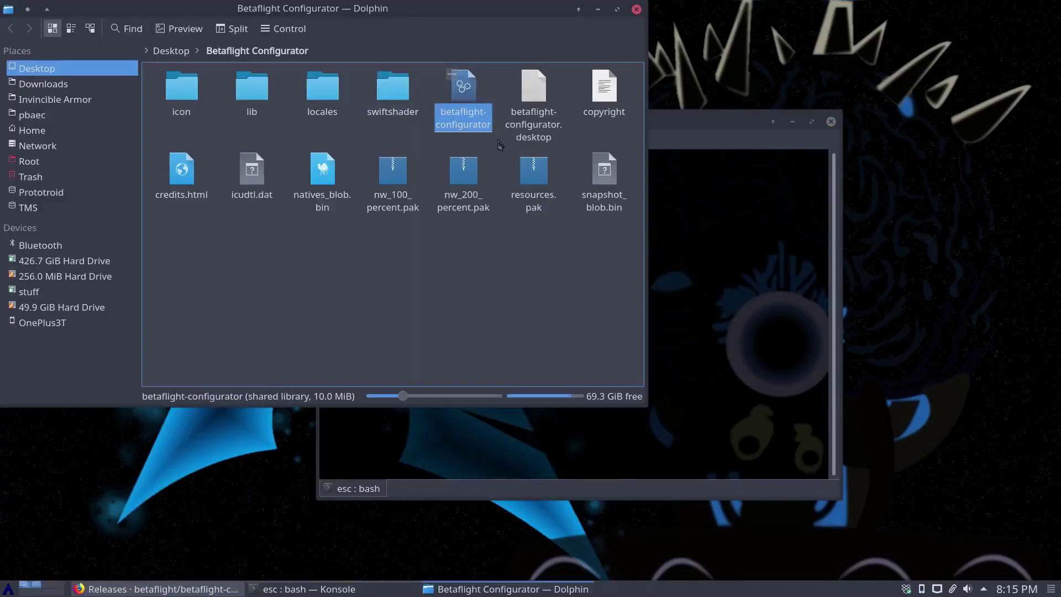
Step: Open betaflight-configurator.desktop in the Geany text editor, inspect its Icon path entry, and close the editor
{"action": "left_click", "coordinate": [542, 102]}
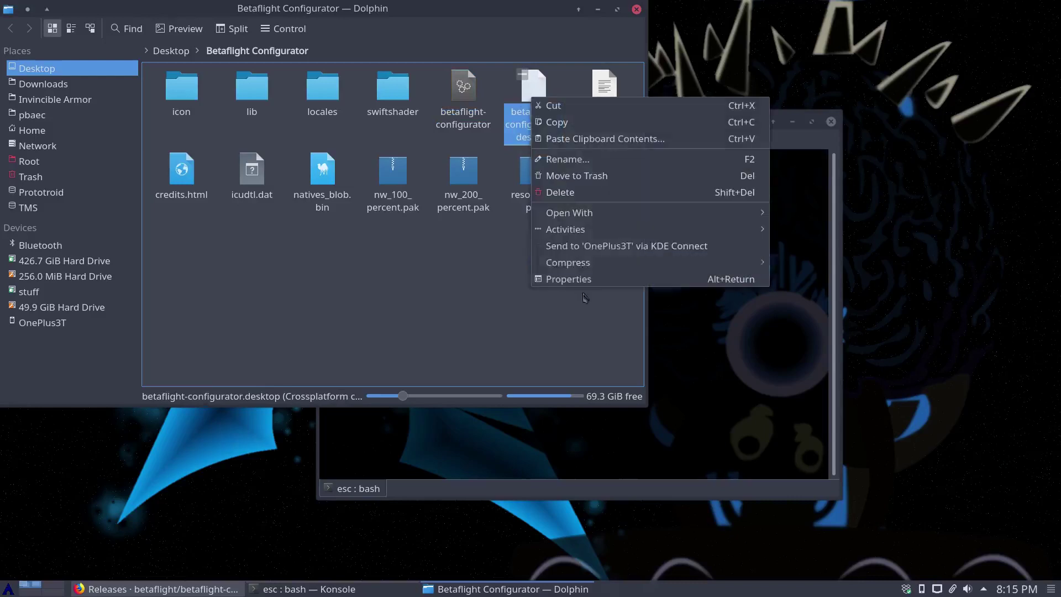
{"action": "right_click", "coordinate": [532, 99]}
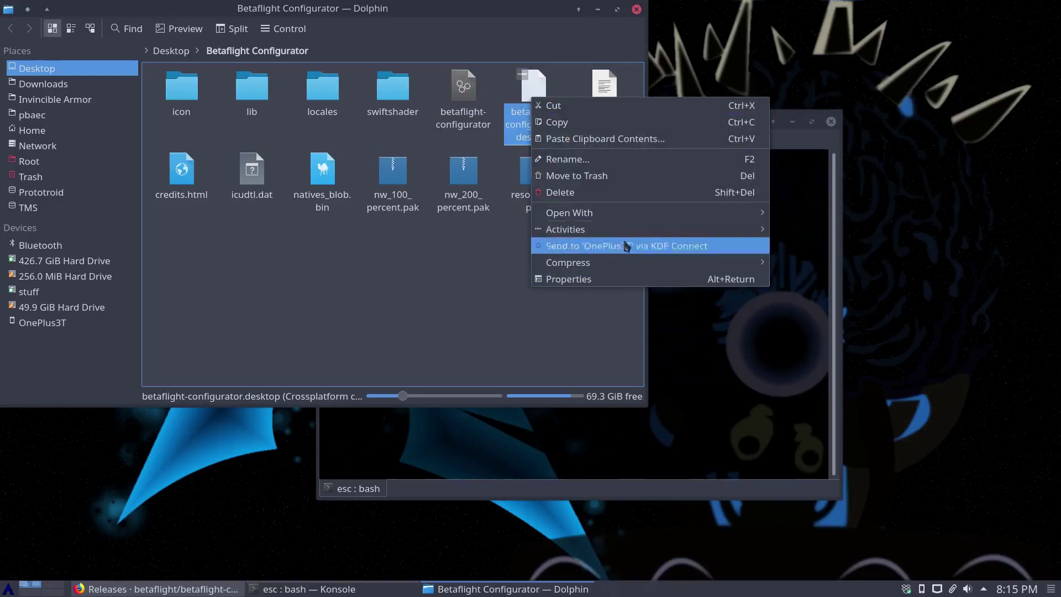
{"action": "mouse_move", "coordinate": [628, 217]}
{"action": "left_click", "coordinate": [810, 230]}
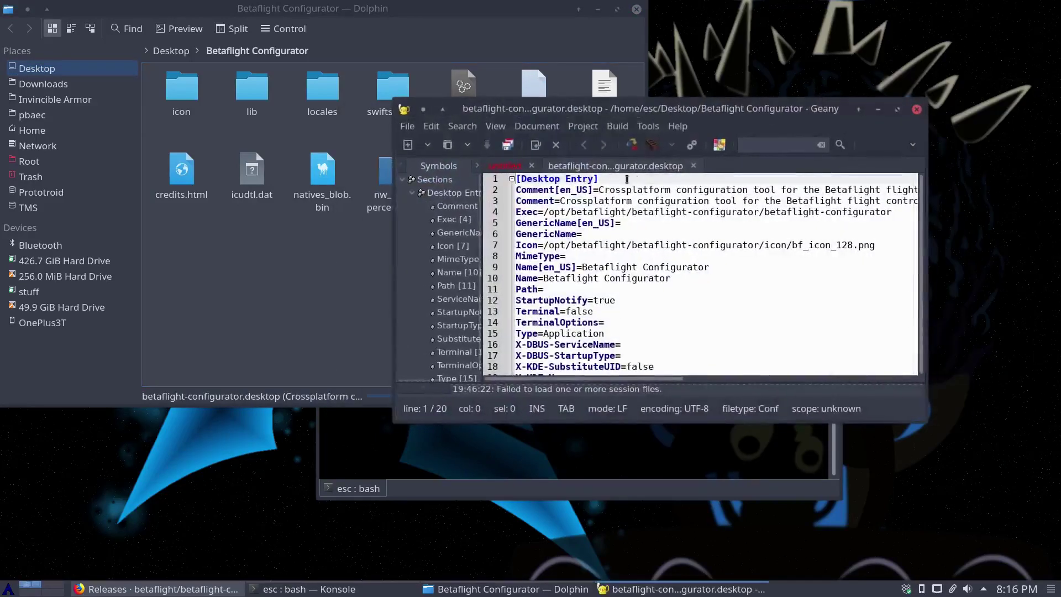
{"action": "left_click_drag", "start_coordinate": [567, 242], "coordinate": [857, 244]}
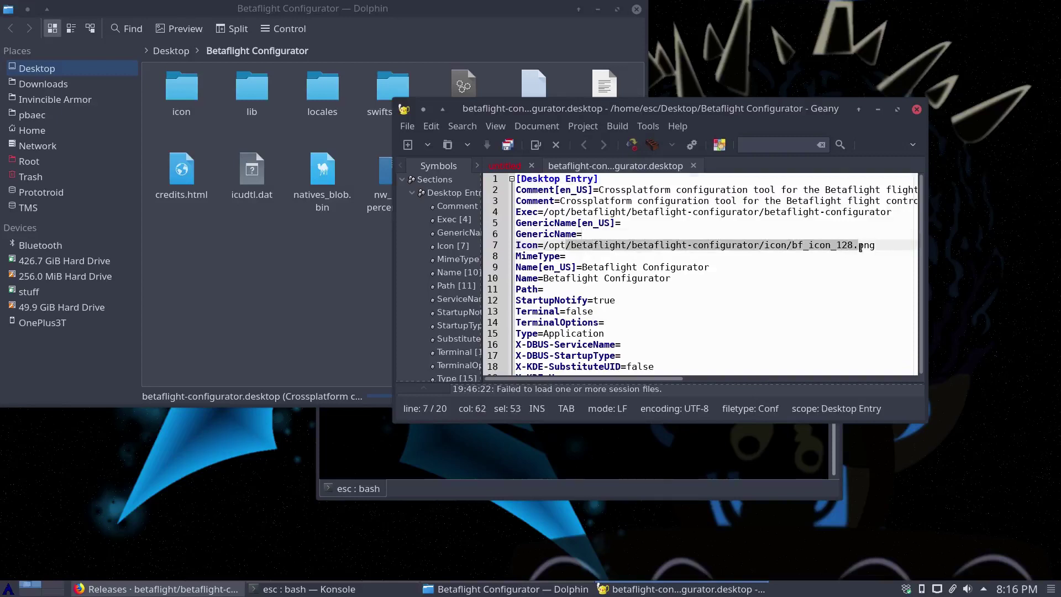
{"action": "left_click", "coordinate": [659, 268]}
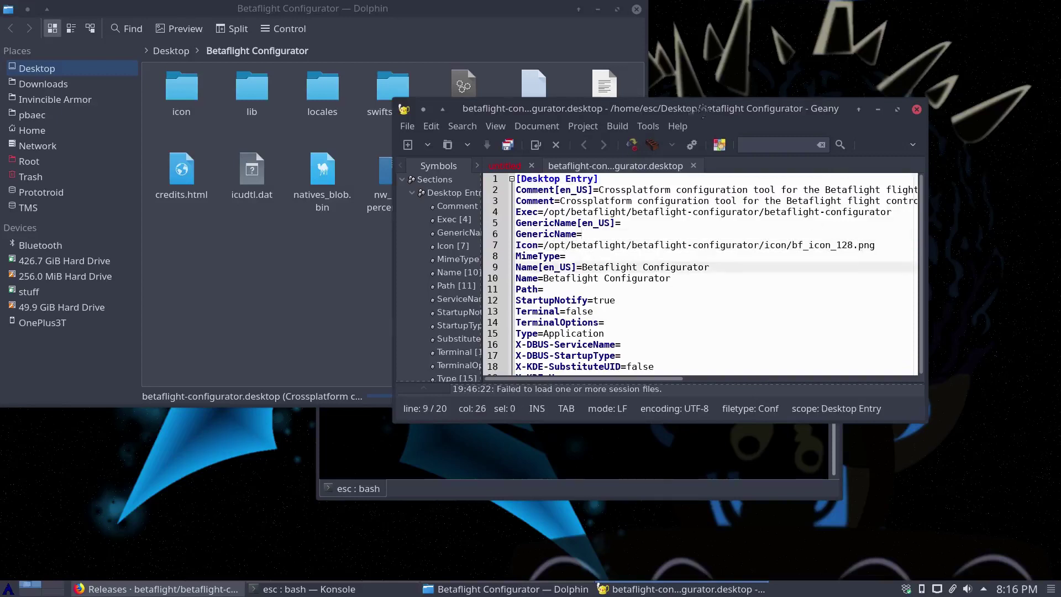
{"action": "key", "text": "ctrl+q"}
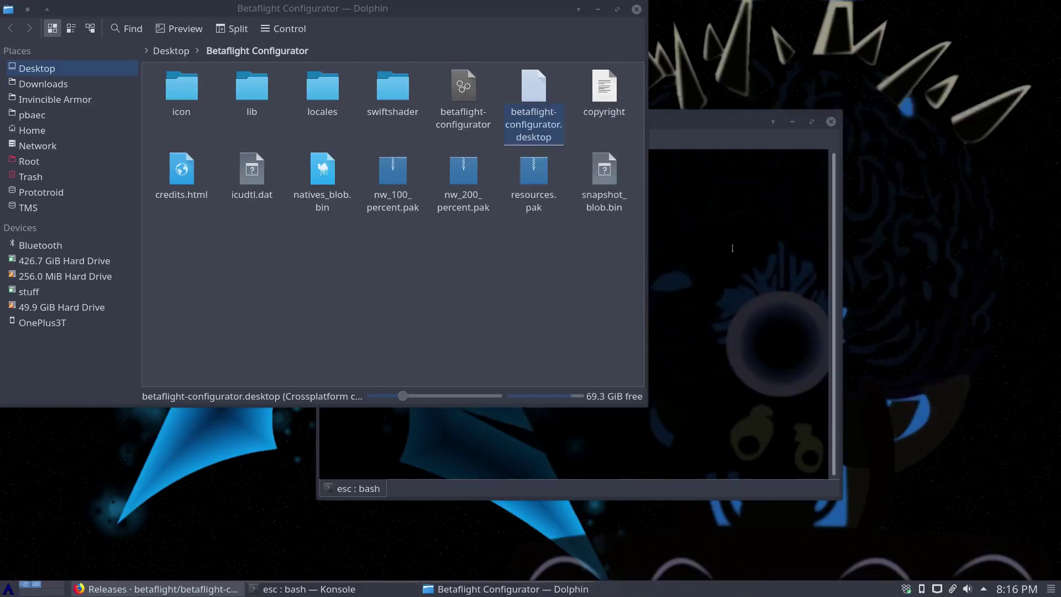
Step: Launch the betaflight-configurator executable from the folder to check that it starts, and close the application
{"action": "left_click", "coordinate": [466, 116]}
{"action": "double_click", "coordinate": [465, 116]}
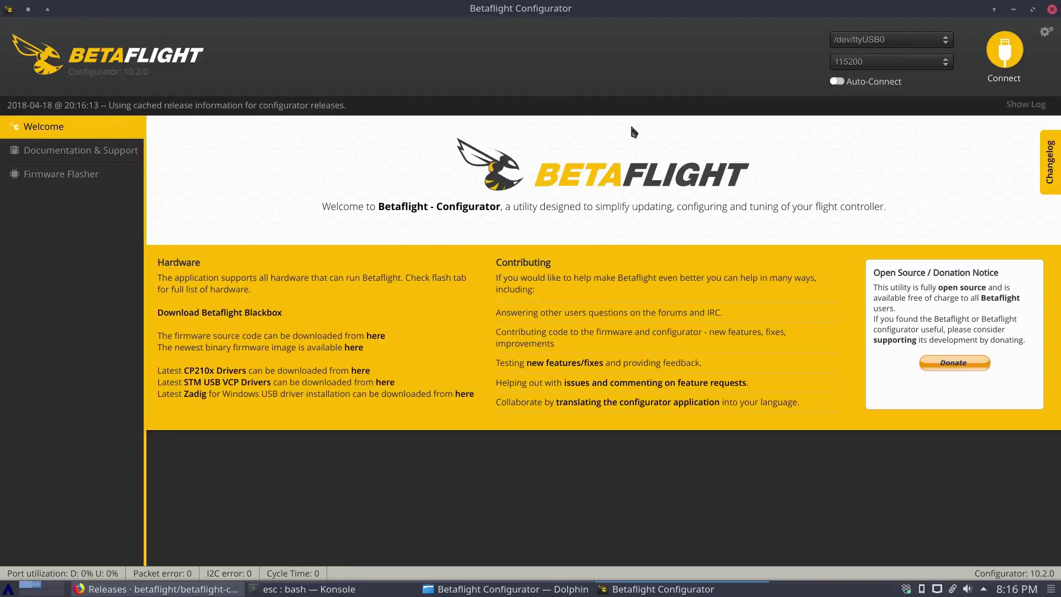
{"action": "left_click", "coordinate": [1051, 9]}
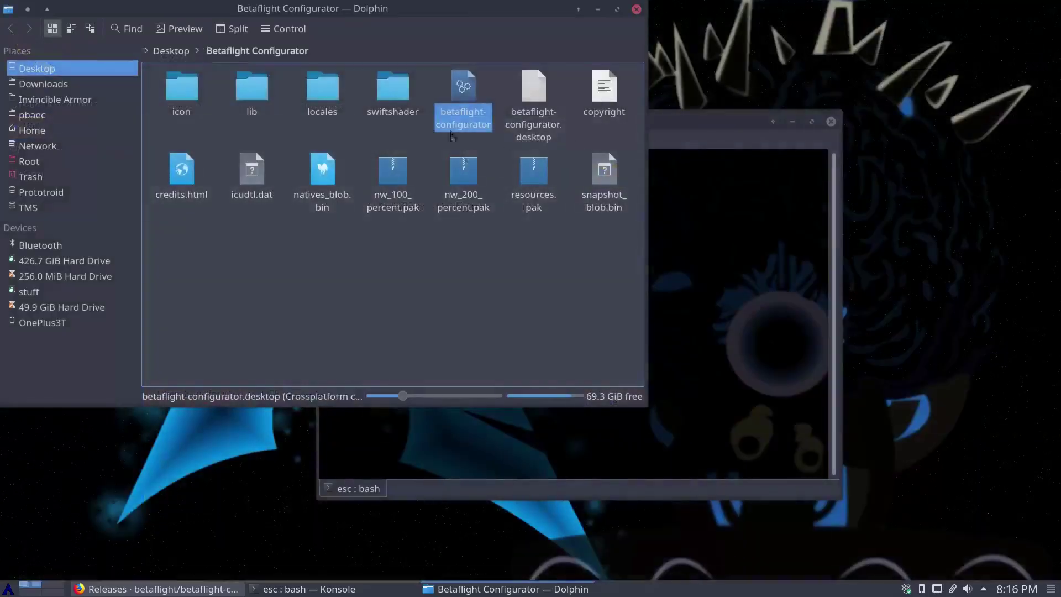
Step: Check the executable permission in the betaflight-configurator file's properties, and close the dialog and the folder window
{"action": "right_click", "coordinate": [458, 100]}
{"action": "left_click", "coordinate": [490, 285]}
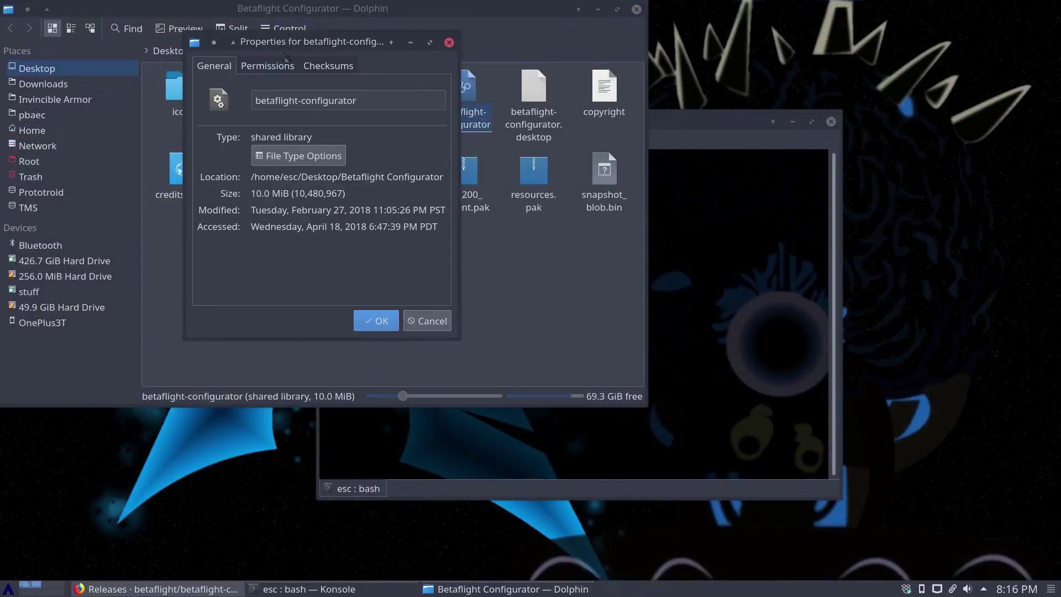
{"action": "left_click", "coordinate": [279, 69]}
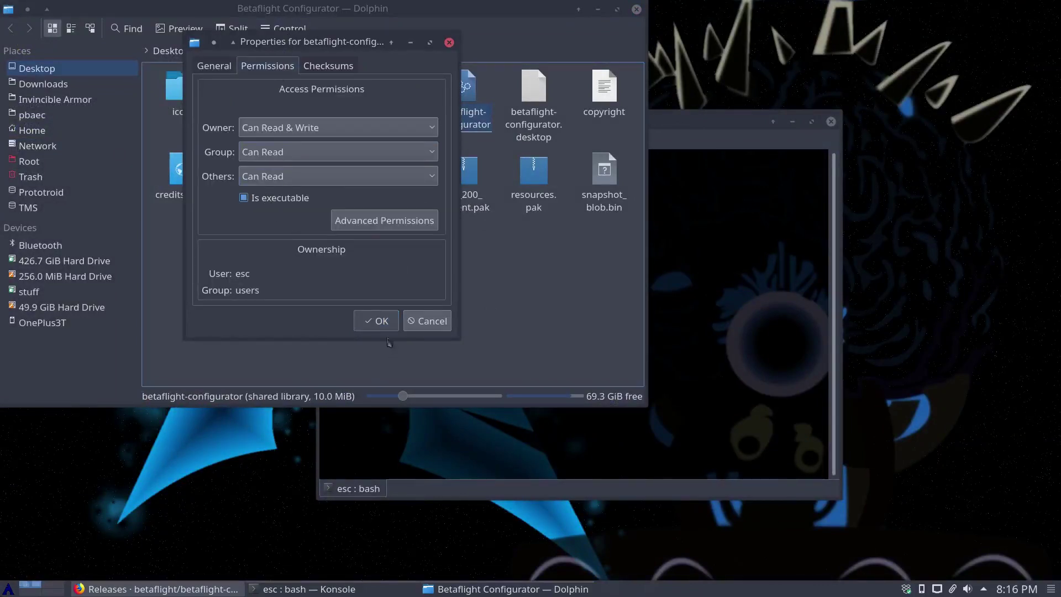
{"action": "left_click", "coordinate": [376, 320]}
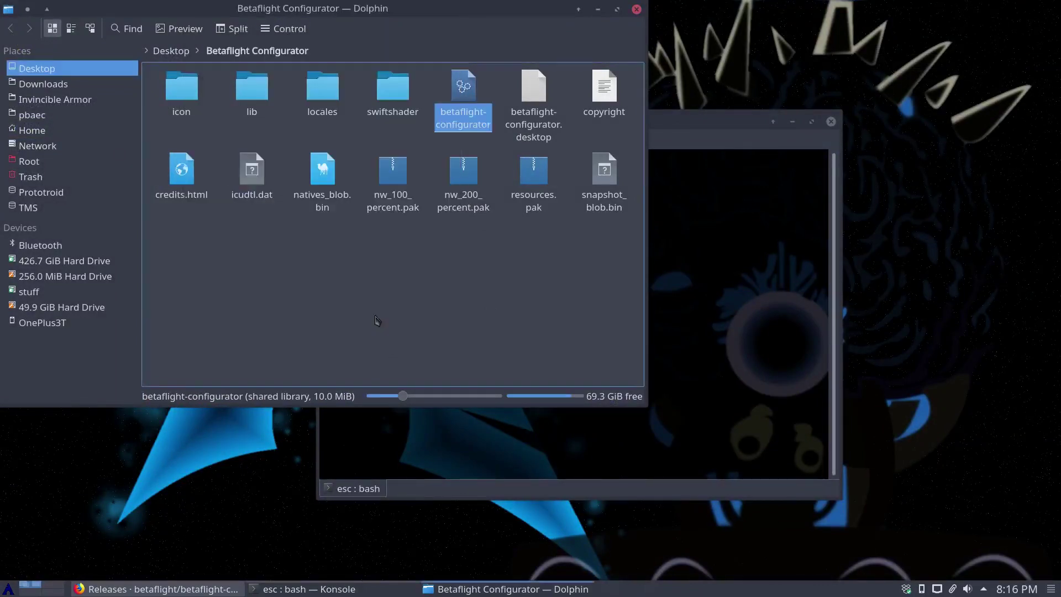
{"action": "left_click", "coordinate": [640, 10]}
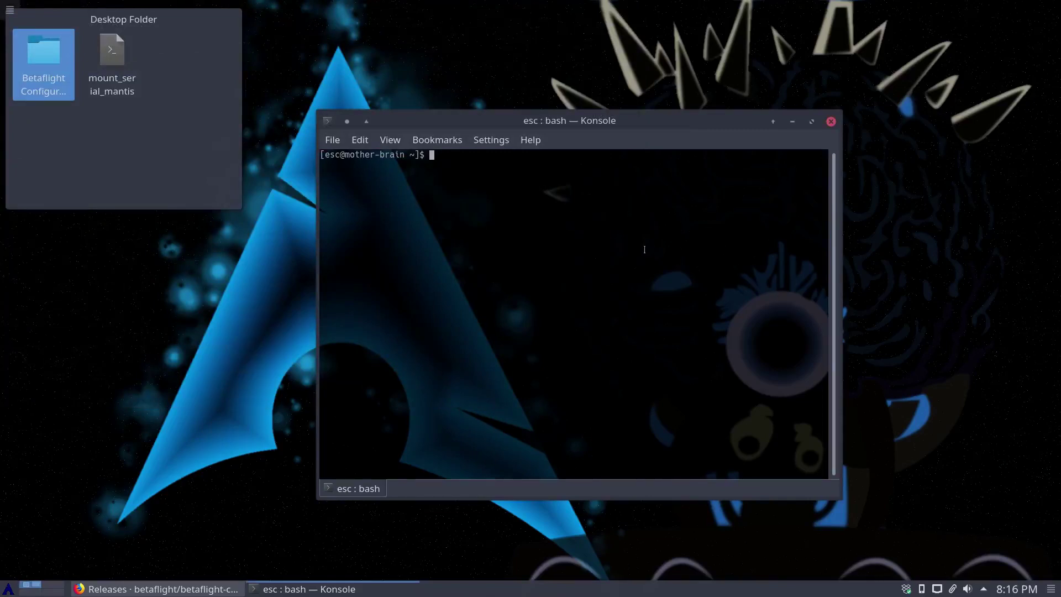
Step: Run lsusb in the terminal to list the connected USB devices
{"action": "left_click", "coordinate": [1051, 193]}
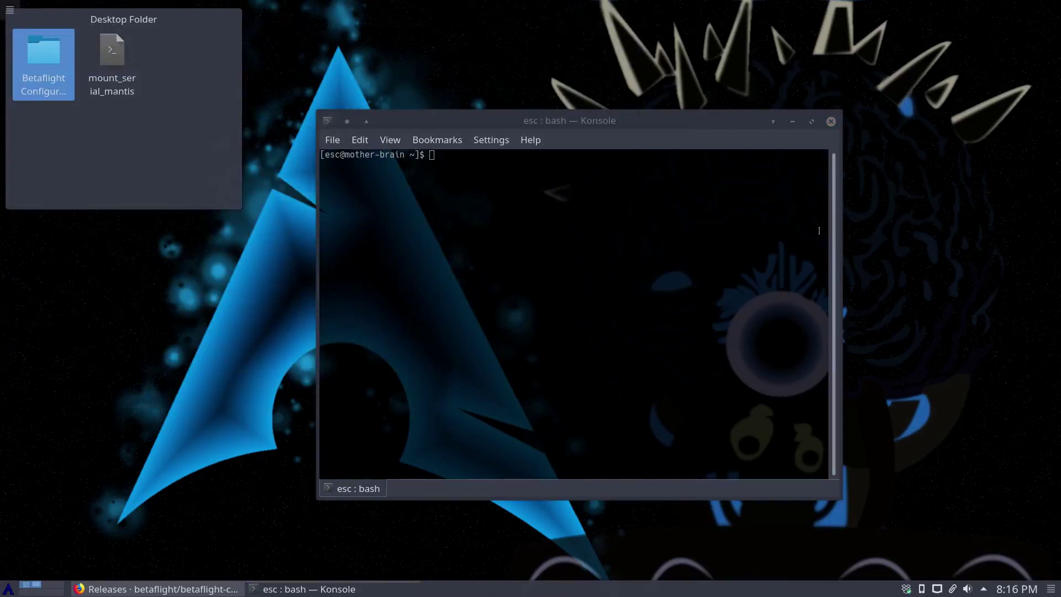
{"action": "left_click", "coordinate": [718, 243]}
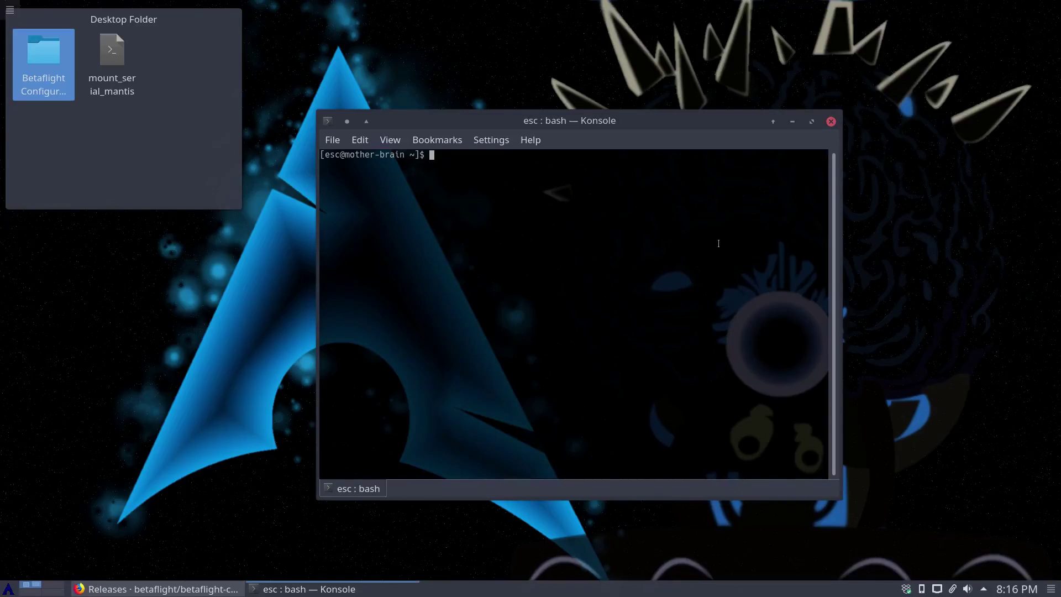
{"action": "type", "text": "lsusb"}
{"action": "key", "text": "Return"}
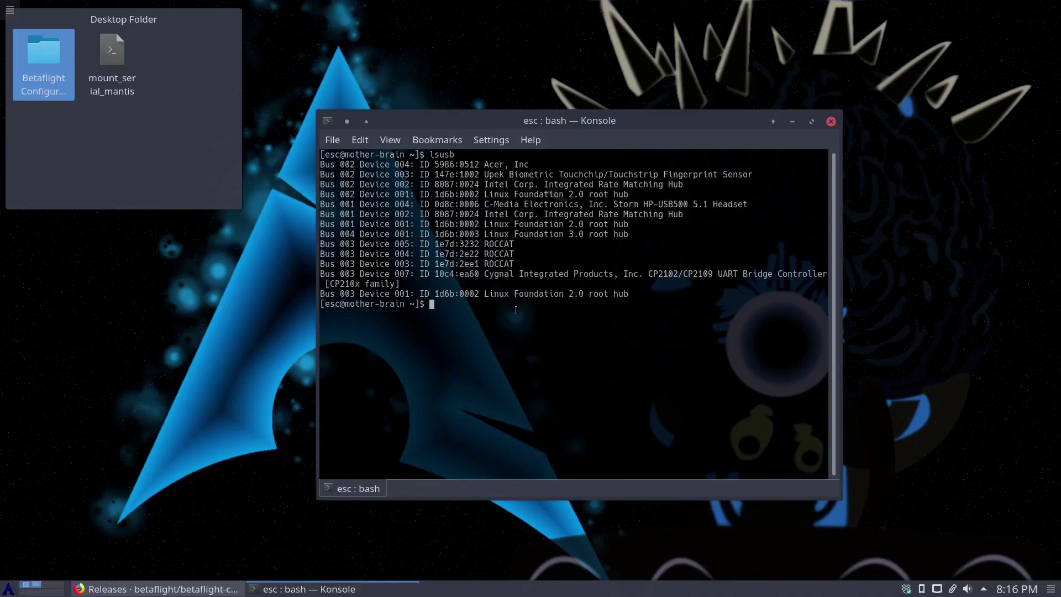
Step: Examine the CP2102/CP2109 UART Bridge Controller entry in the lsusb output, including its device ID and product name
{"action": "left_click_drag", "start_coordinate": [479, 275], "coordinate": [519, 302]}
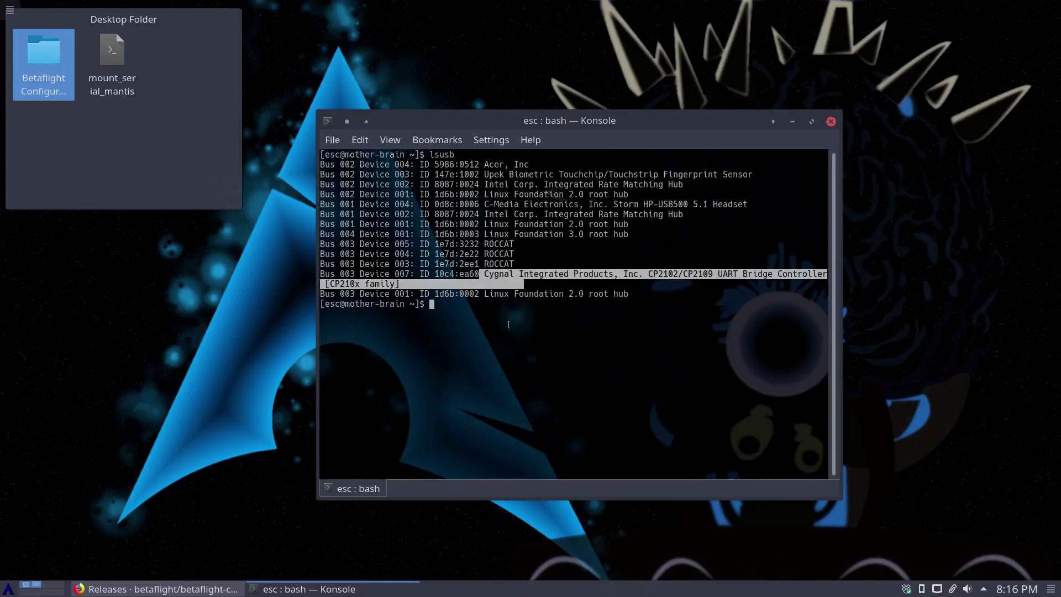
{"action": "left_click", "coordinate": [499, 299]}
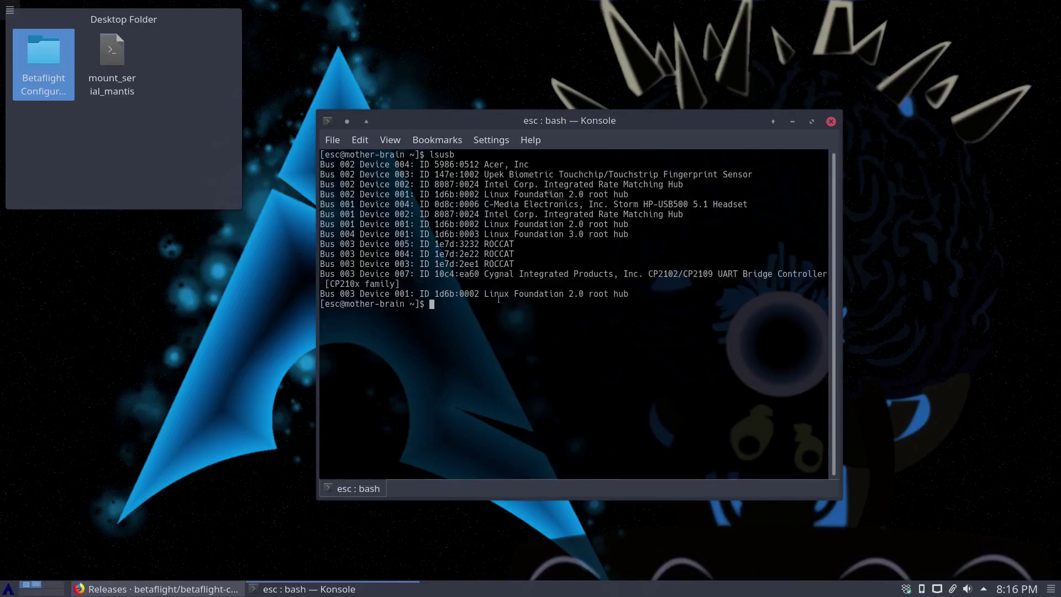
{"action": "left_click_drag", "start_coordinate": [511, 275], "coordinate": [421, 226]}
{"action": "left_click", "coordinate": [471, 281]}
{"action": "double_click", "coordinate": [477, 274]}
{"action": "left_click", "coordinate": [544, 264]}
{"action": "left_click_drag", "start_coordinate": [598, 283], "coordinate": [543, 283]}
{"action": "left_click", "coordinate": [473, 313]}
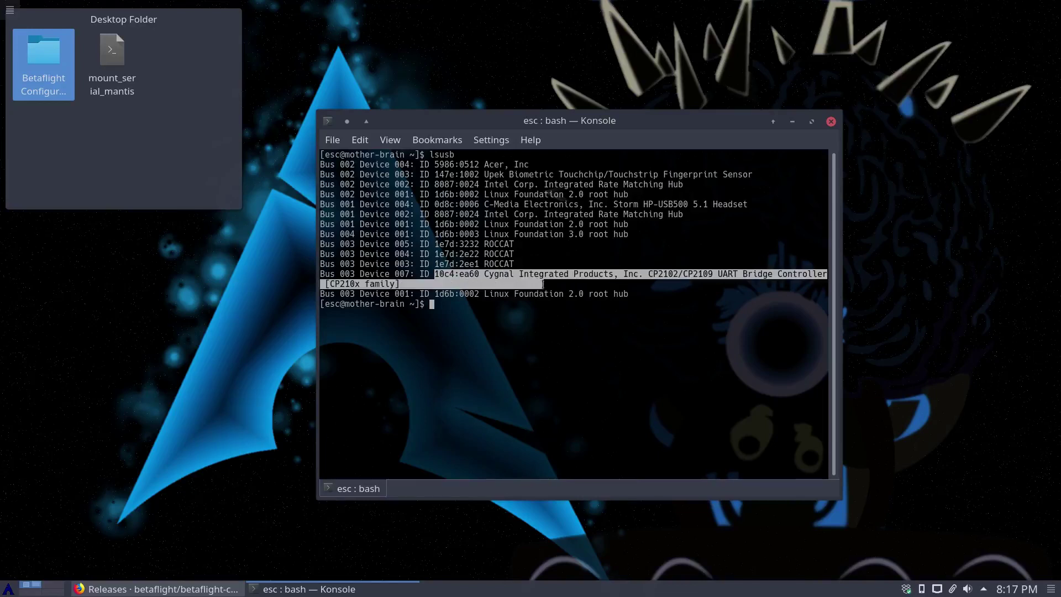
{"action": "left_click", "coordinate": [698, 271]}
{"action": "left_click_drag", "start_coordinate": [713, 273], "coordinate": [840, 279]}
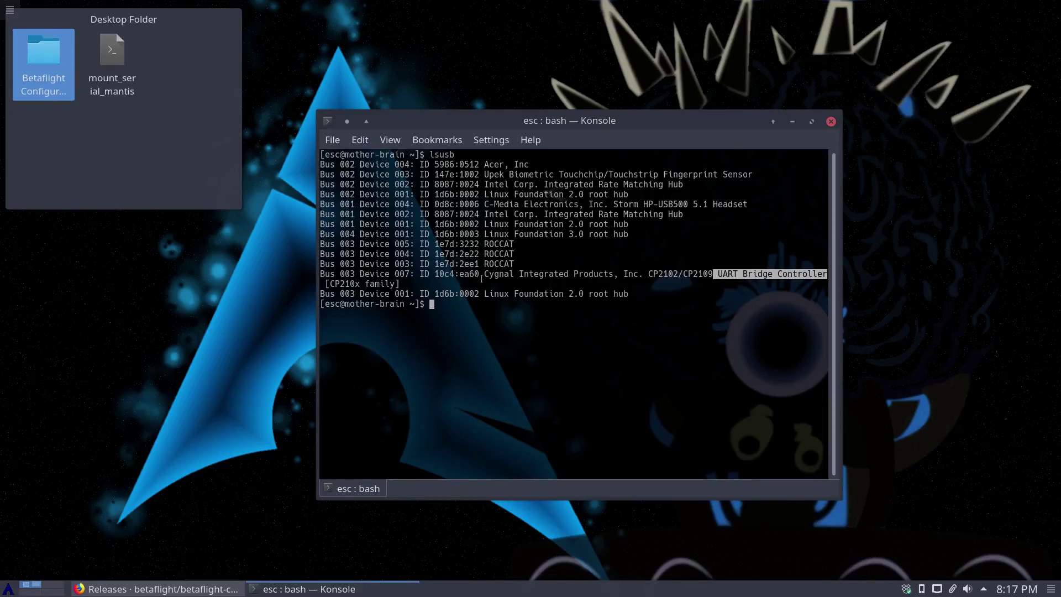
{"action": "left_click_drag", "start_coordinate": [478, 274], "coordinate": [435, 274]}
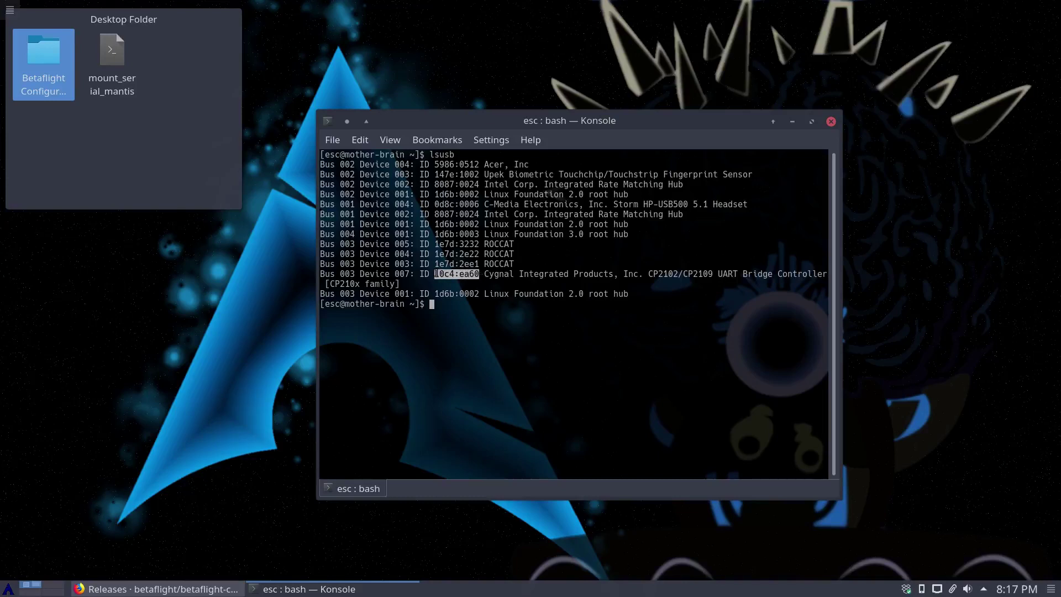
{"action": "left_click", "coordinate": [457, 228]}
{"action": "left_click_drag", "start_coordinate": [569, 120], "coordinate": [553, 102]}
{"action": "left_click_drag", "start_coordinate": [478, 266], "coordinate": [421, 226]}
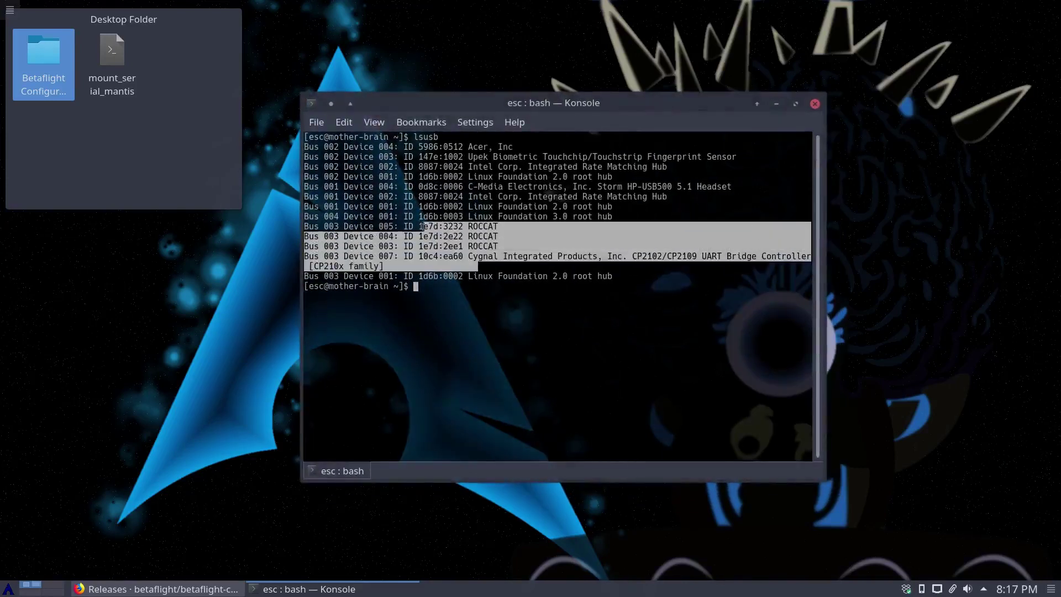
{"action": "left_click", "coordinate": [483, 268]}
{"action": "triple_click", "coordinate": [459, 253]}
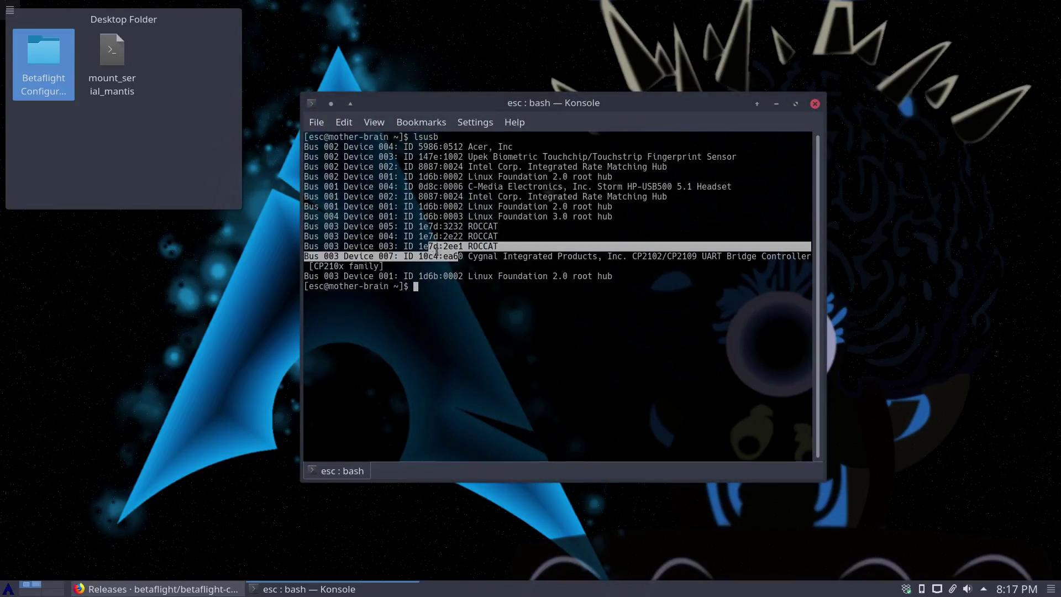
{"action": "left_click", "coordinate": [437, 253]}
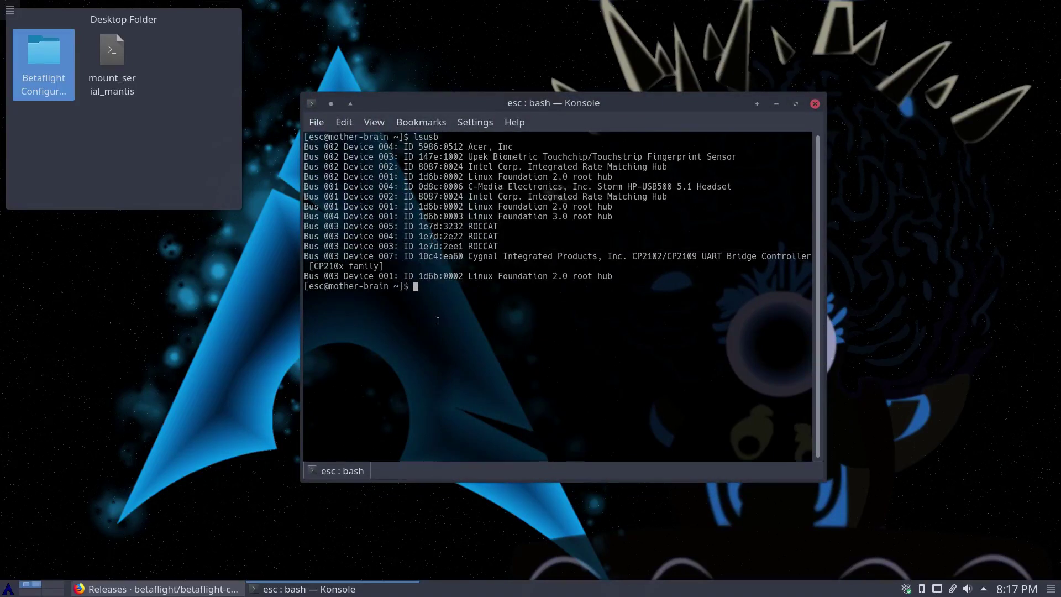
Step: Switch the terminal session to the root user with su, entering the root password
{"action": "type", "text": "su"}
{"action": "key", "text": "Return"}
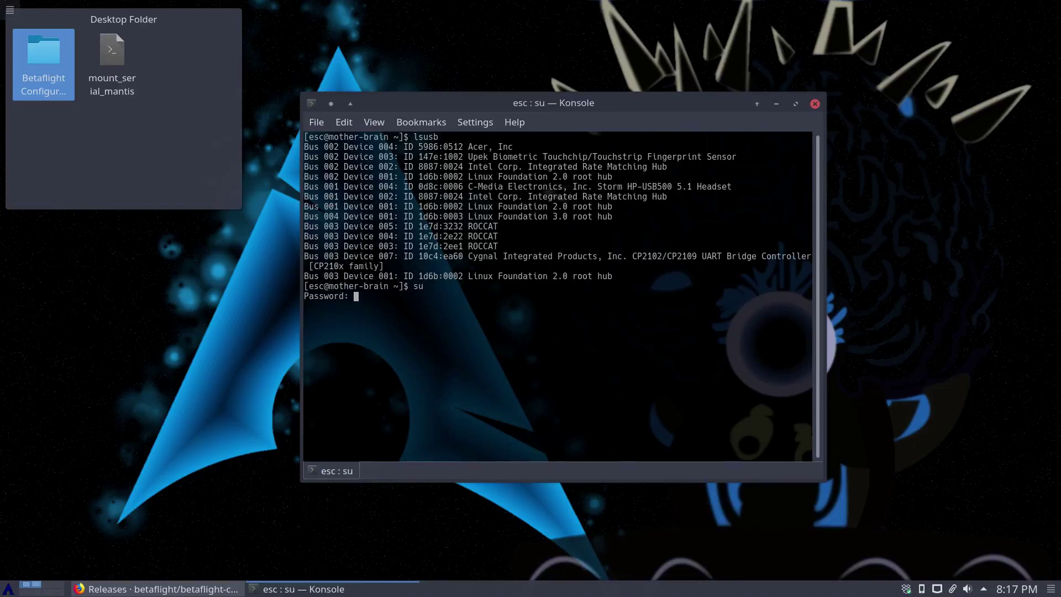
{"action": "key", "text": "Return"}
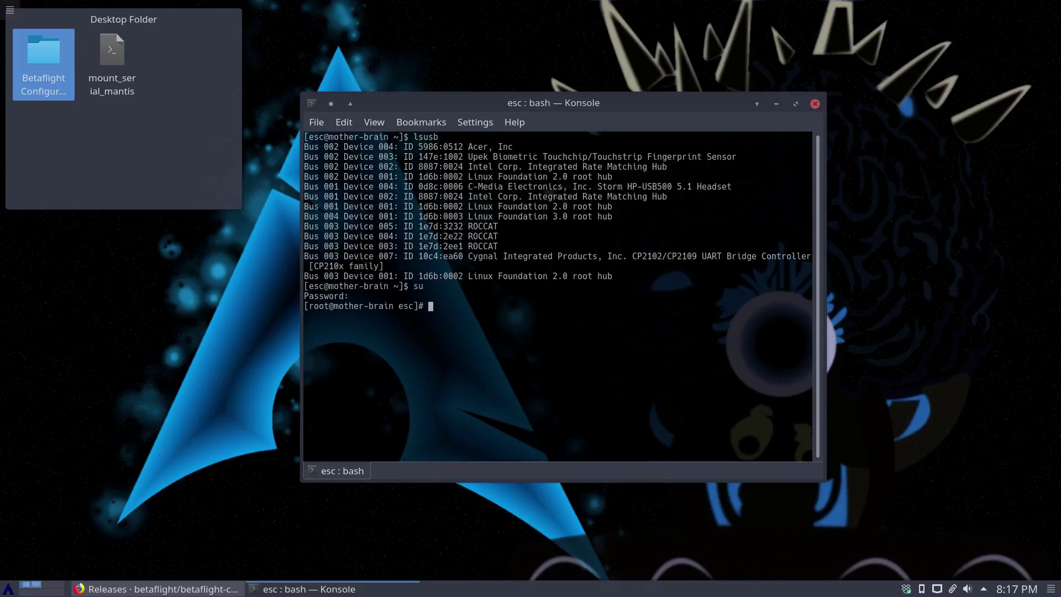
Step: Run "modprobe usbserial vender=10c4 product=ea60", taking both IDs from the CP2102/CP2109 UART Bridge Controller line in the lsusb output
{"action": "type", "text": "modprobe usbserial vender="}
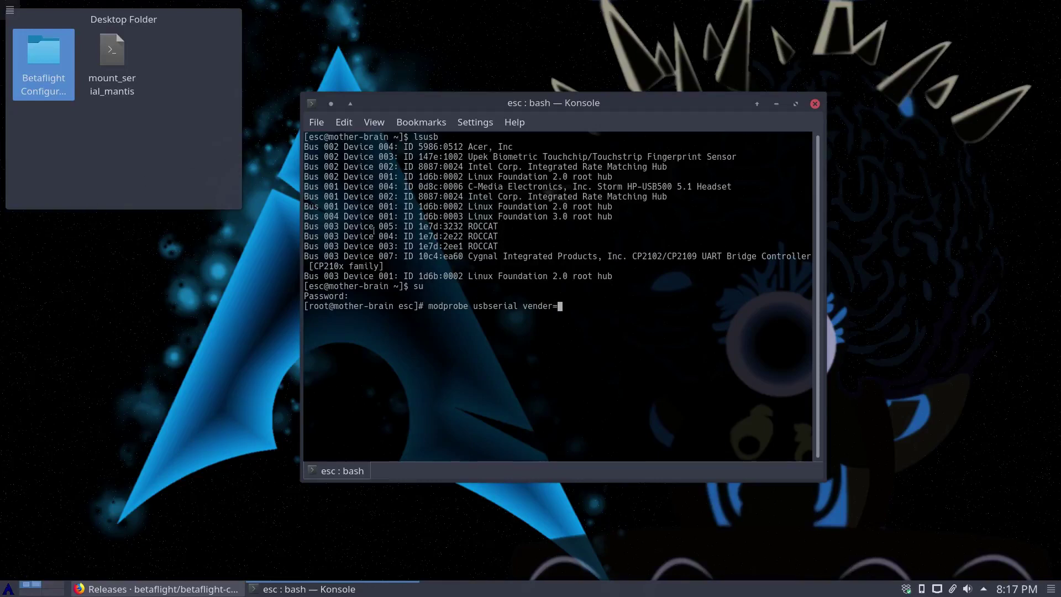
{"action": "double_click", "coordinate": [429, 276]}
{"action": "left_click", "coordinate": [451, 268]}
{"action": "double_click", "coordinate": [427, 256]}
{"action": "left_click", "coordinate": [592, 313]}
{"action": "type", "text": "10c3"}
{"action": "type", "text": " produc"}
{"action": "type", "text": "t"}
{"action": "type", "text": "="}
{"action": "type", "text": "ea"}
{"action": "type", "text": "60"}
{"action": "key", "text": "Return"}
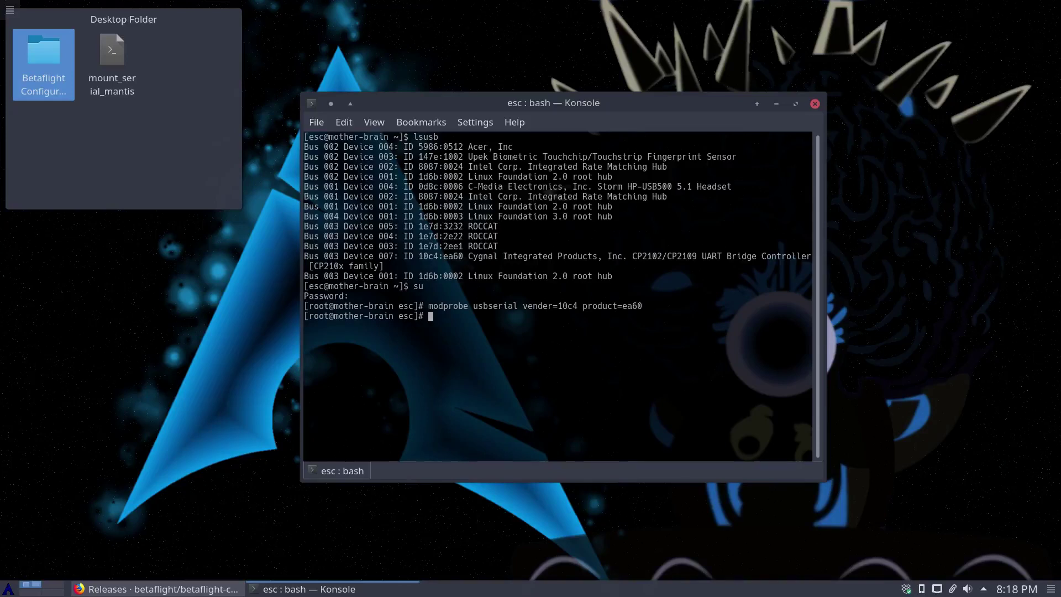
{"action": "key", "text": "Return"}
Step: Filter the kernel messages for the USB serial device by running dmesg | grep "ttyUSB"
{"action": "type", "text": "d"}
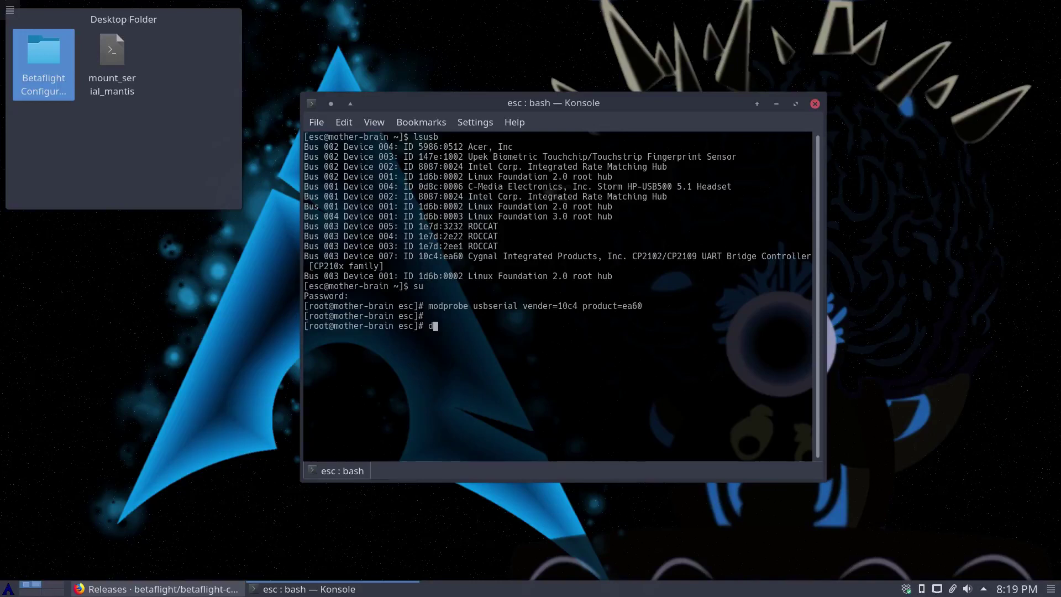
{"action": "type", "text": "mesg | grep \"ttyUSB\""}
{"action": "key", "text": "Return"}
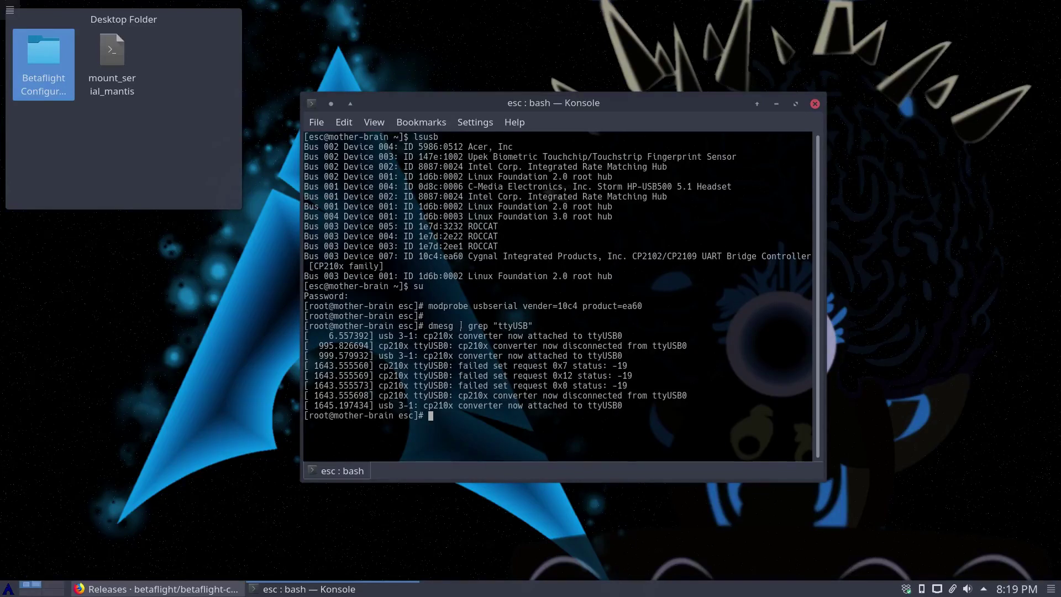
Step: Examine the dmesg output to find which tty device the cp210x converter is attached to
{"action": "left_click_drag", "start_coordinate": [456, 342], "coordinate": [492, 352]}
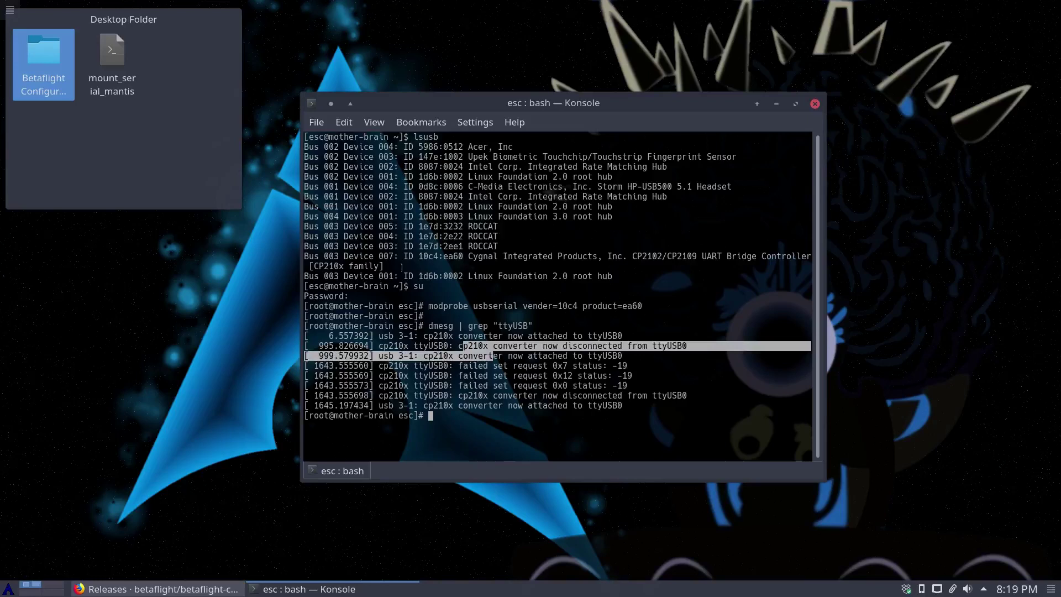
{"action": "left_click_drag", "start_coordinate": [633, 256], "coordinate": [662, 255]}
{"action": "left_click", "coordinate": [696, 253]}
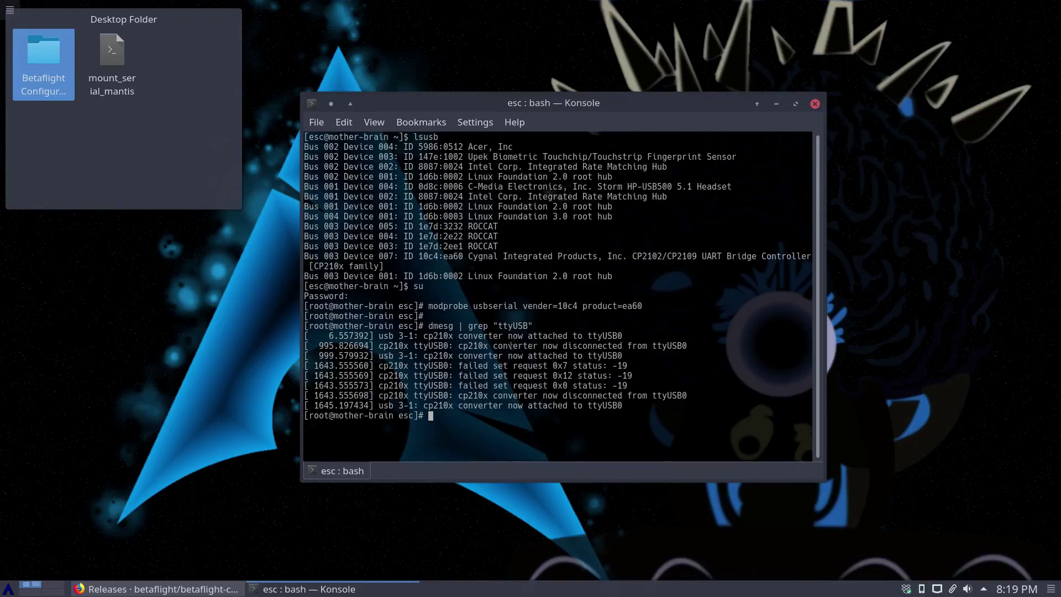
{"action": "left_click_drag", "start_coordinate": [562, 335], "coordinate": [625, 337]}
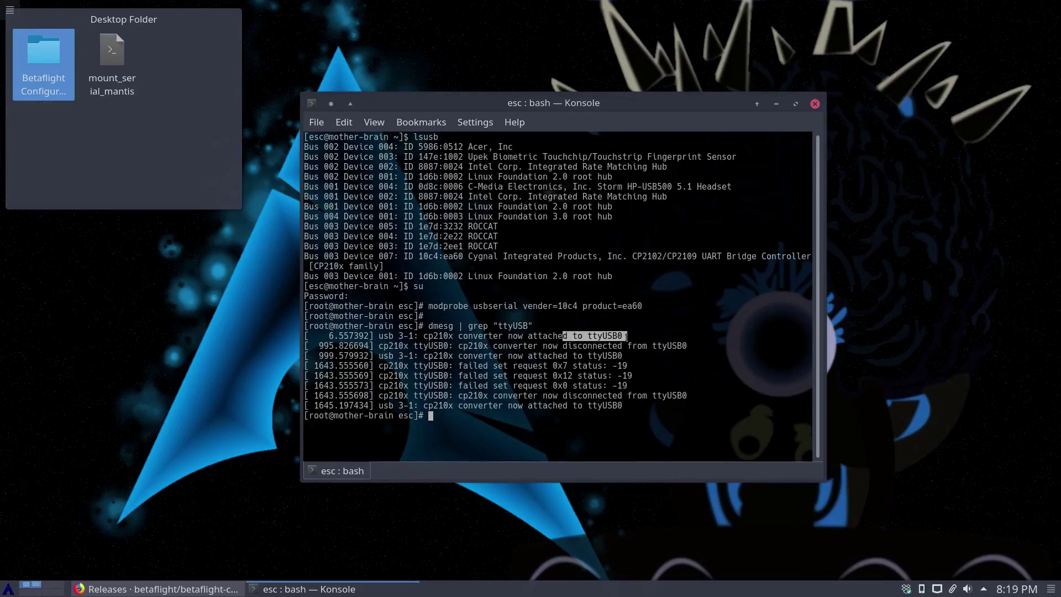
{"action": "left_click", "coordinate": [609, 331]}
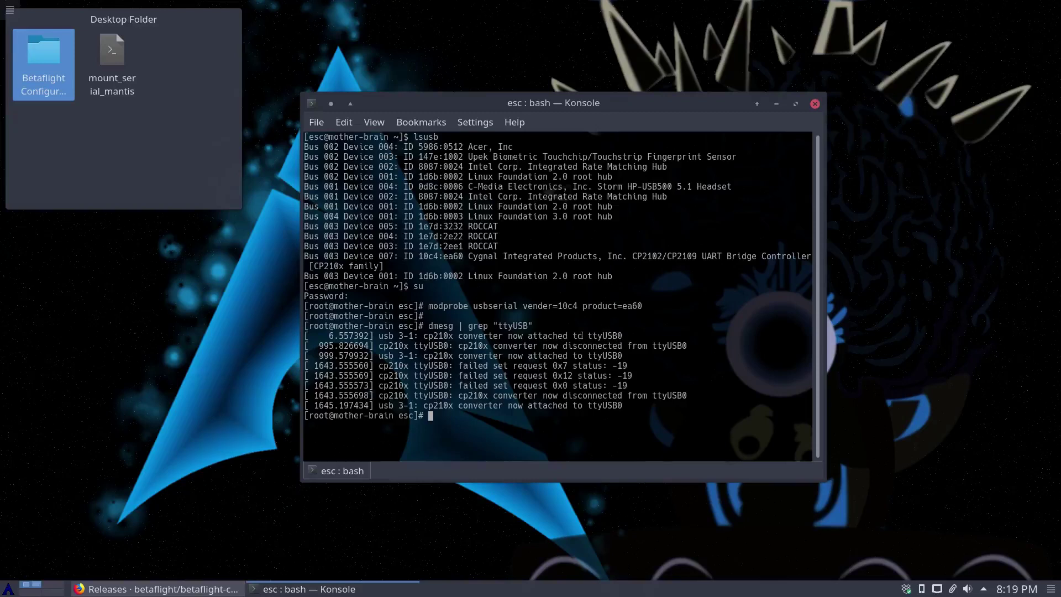
{"action": "left_click_drag", "start_coordinate": [587, 335], "coordinate": [621, 341]}
{"action": "left_click", "coordinate": [614, 425]}
{"action": "key", "text": "Return"}
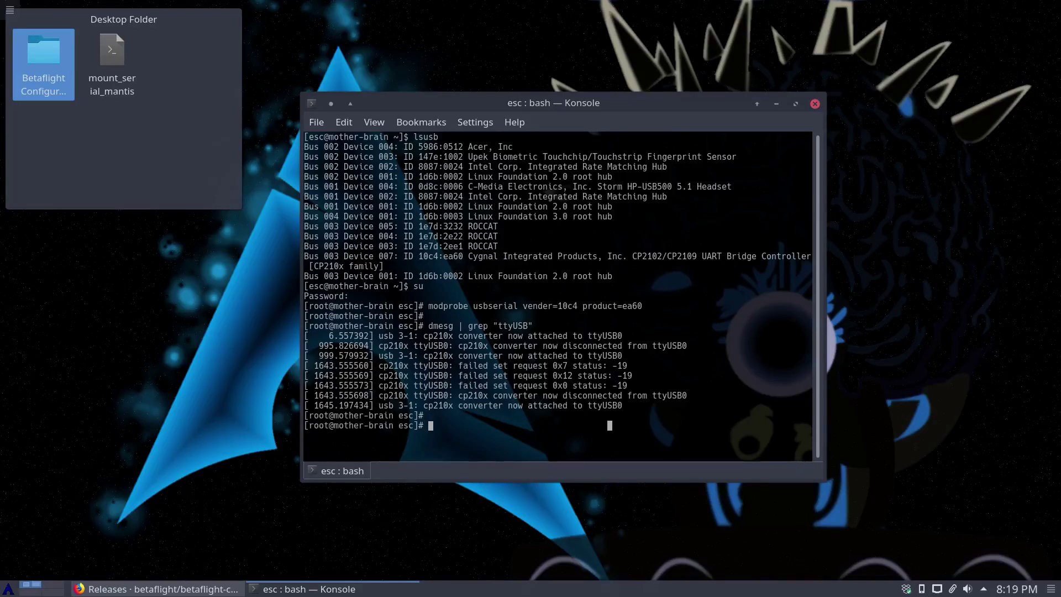
Step: Give all users full access to the serial device by running chmod 777 /dev/ttyUSB0
{"action": "type", "text": "chmod 777 /dev/tty"}
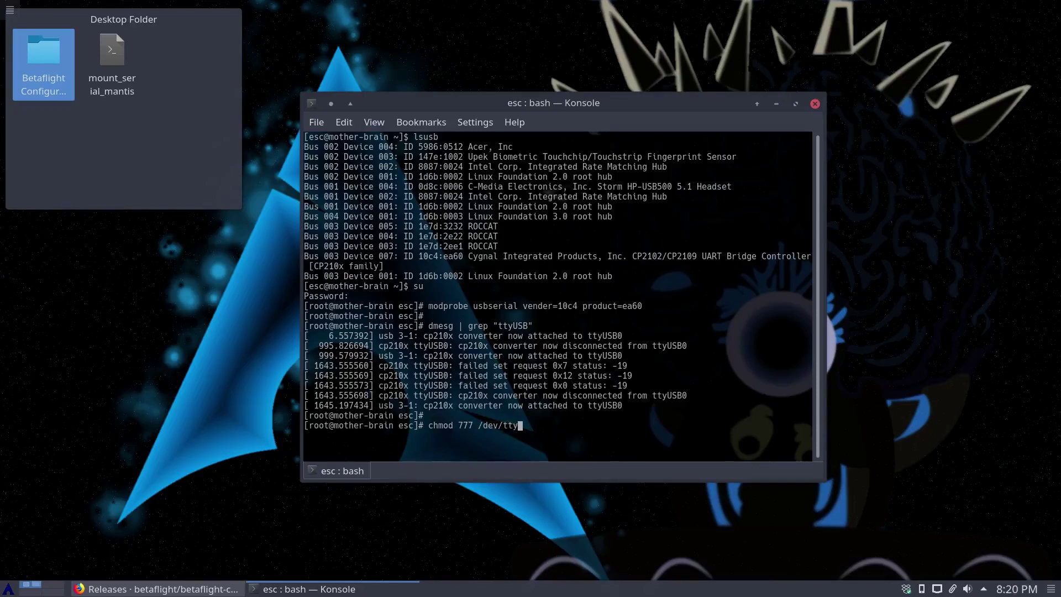
{"action": "type", "text": "U"}
{"action": "key", "text": "Tab"}
{"action": "key", "text": "Return"}
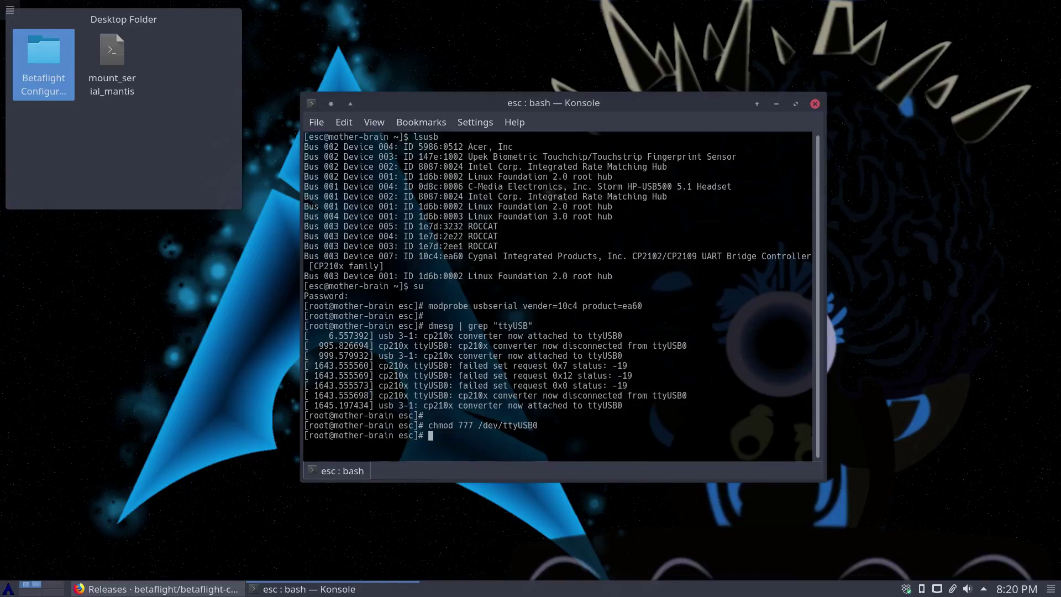
{"action": "key", "text": "Return"}
{"action": "key", "text": "Return"}
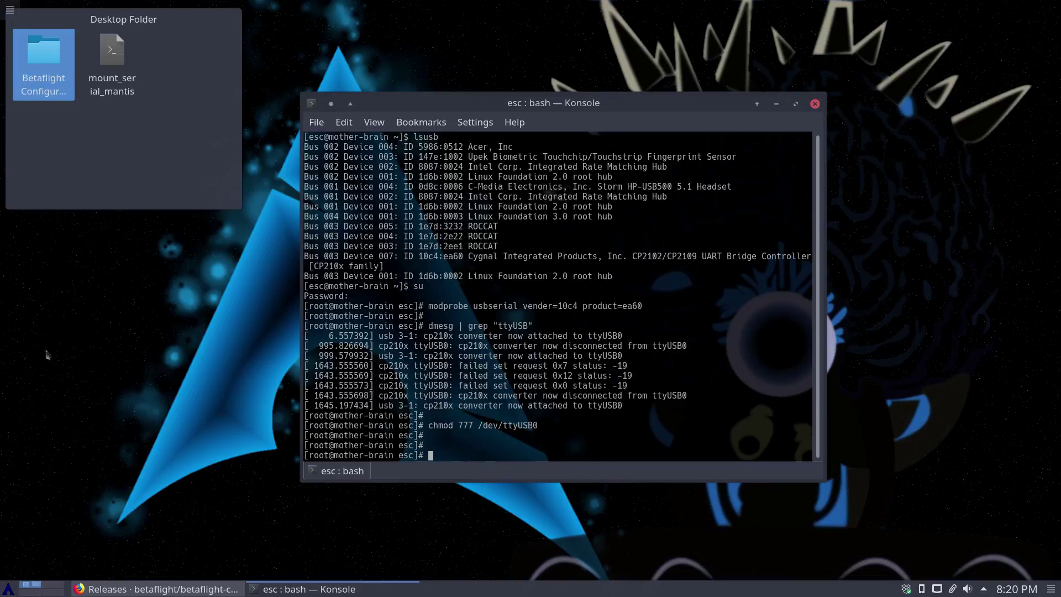
Step: Open the Betaflight Configurator folder on the desktop and launch the betaflight-configurator executable
{"action": "left_click", "coordinate": [47, 69]}
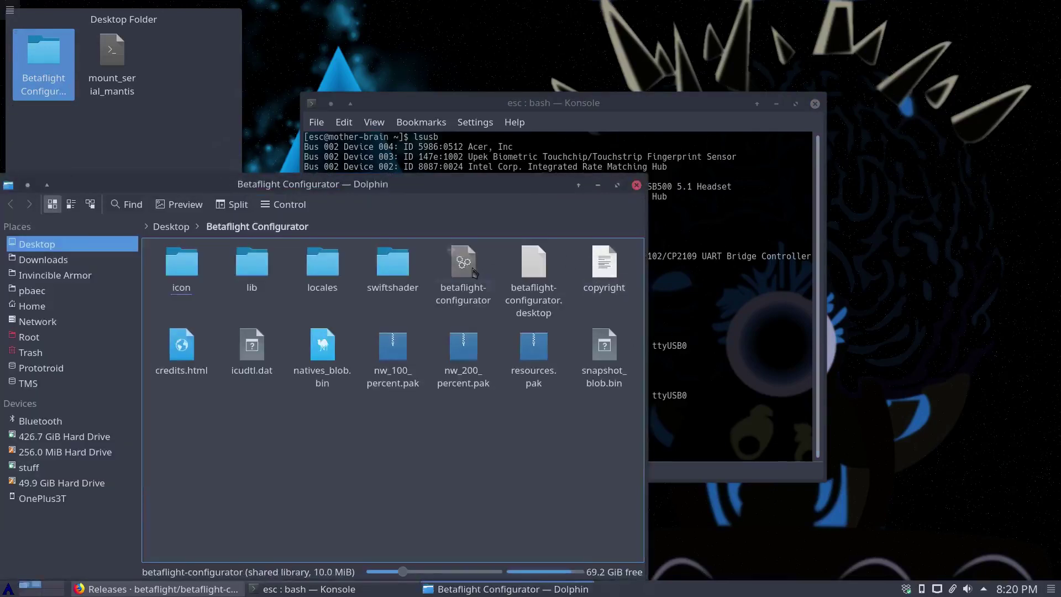
{"action": "left_click", "coordinate": [471, 271]}
{"action": "double_click", "coordinate": [471, 271]}
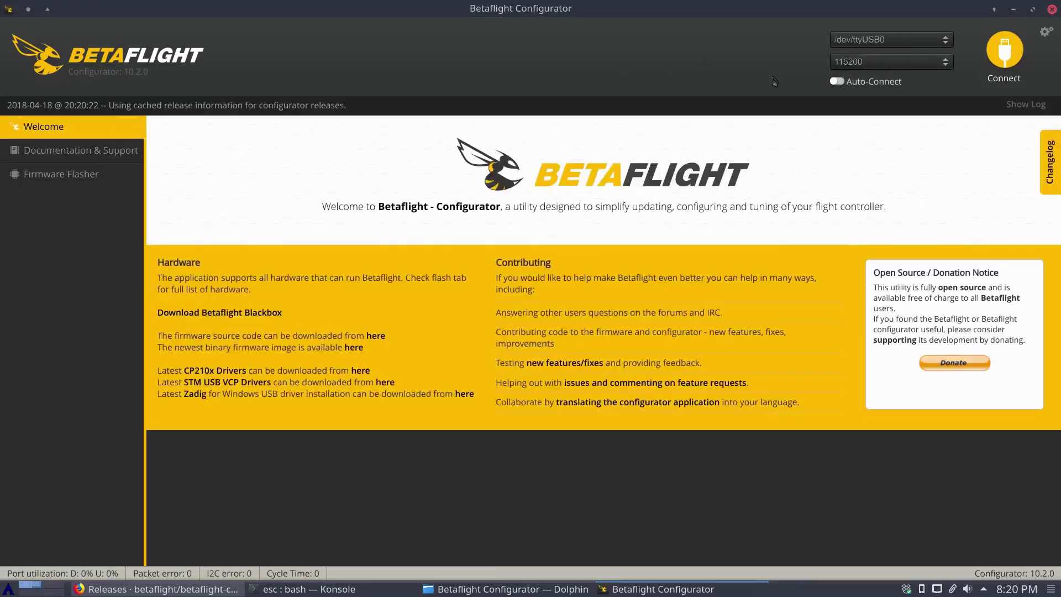
Step: Connect to the flight controller on /dev/ttyUSB0 at 115200 baud and display the live gyroscope graph in Sensors
{"action": "left_click", "coordinate": [1003, 50]}
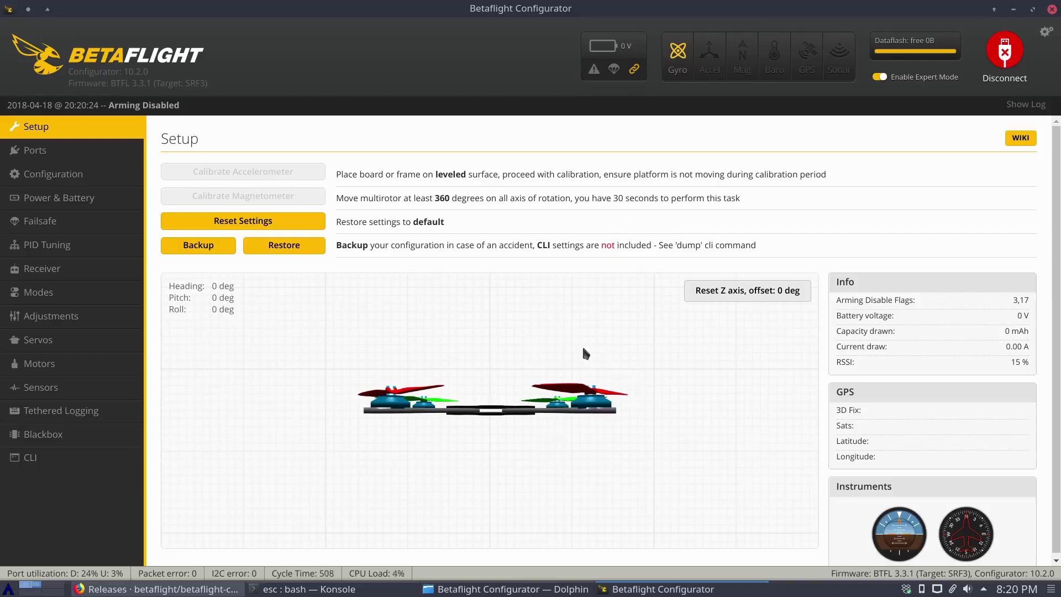
{"action": "scroll", "coordinate": [523, 342], "scroll_direction": "down", "scroll_amount": 1}
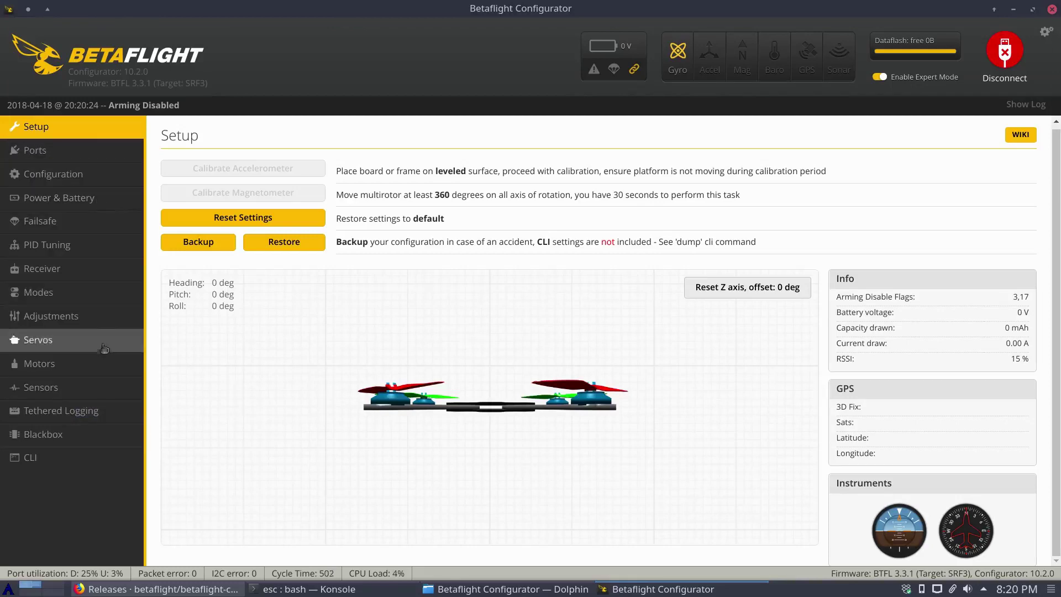
{"action": "left_click", "coordinate": [91, 387]}
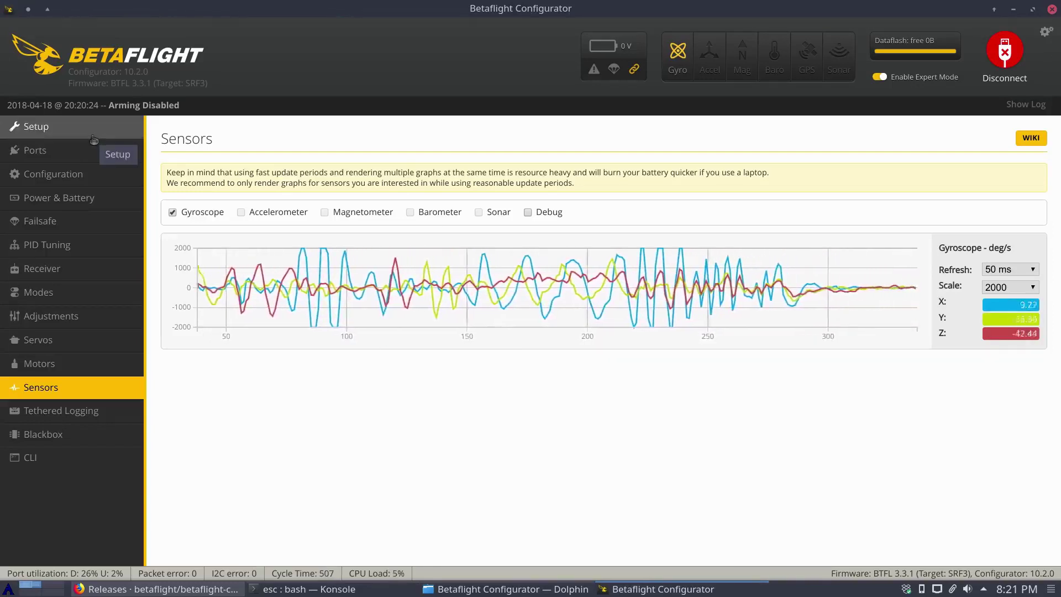
Step: Set the Roll Proportional gain to 51 in PID Tuning and save it to the flight controller
{"action": "left_click", "coordinate": [66, 245]}
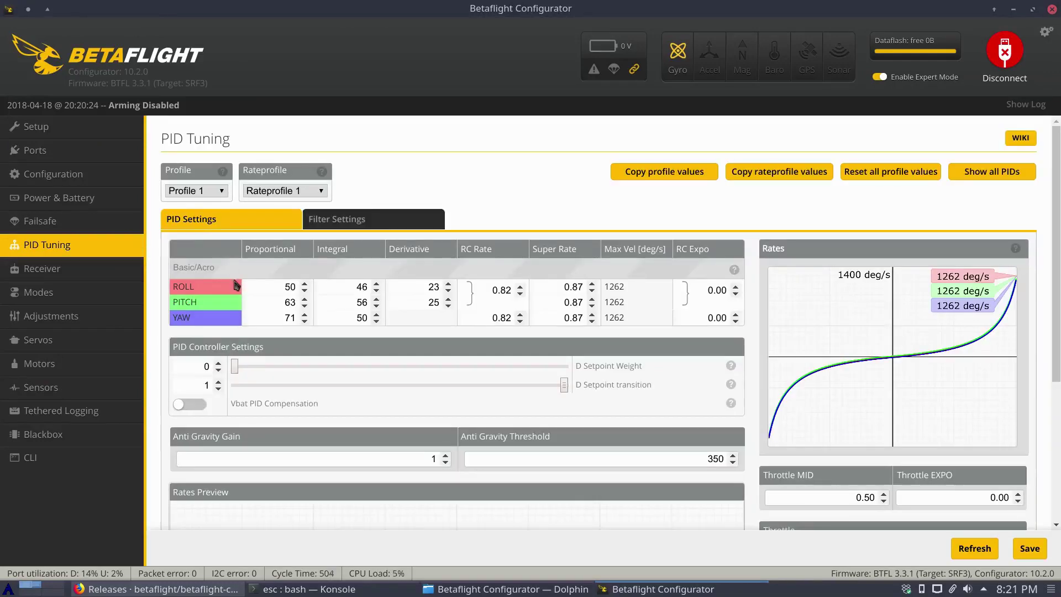
{"action": "left_click", "coordinate": [253, 282]}
{"action": "key", "text": "Up"}
{"action": "left_click", "coordinate": [1028, 548]}
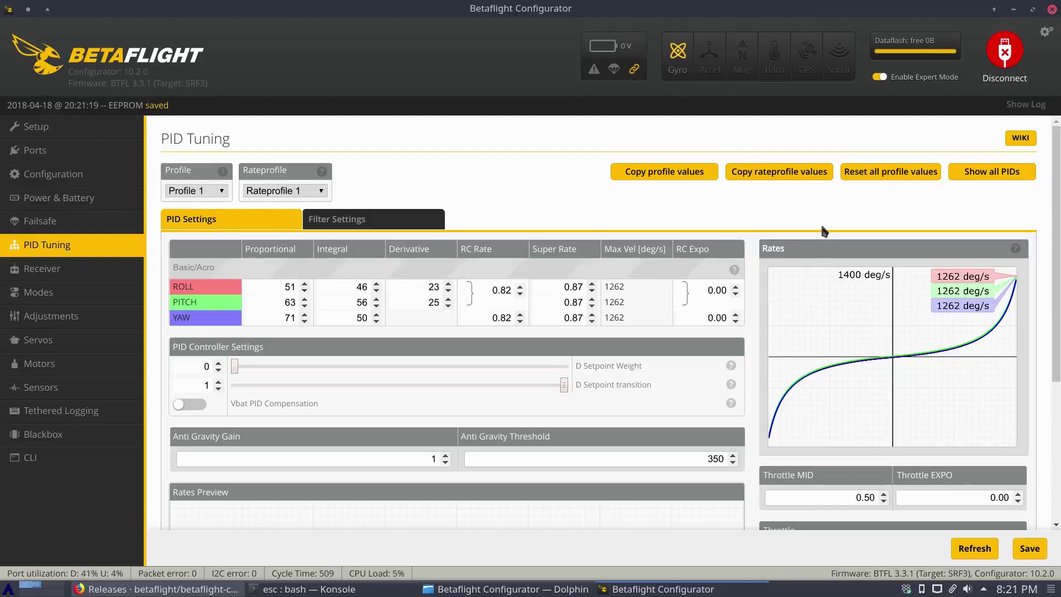
Step: Disconnect from the flight controller and close Betaflight Configurator
{"action": "left_click", "coordinate": [1005, 58]}
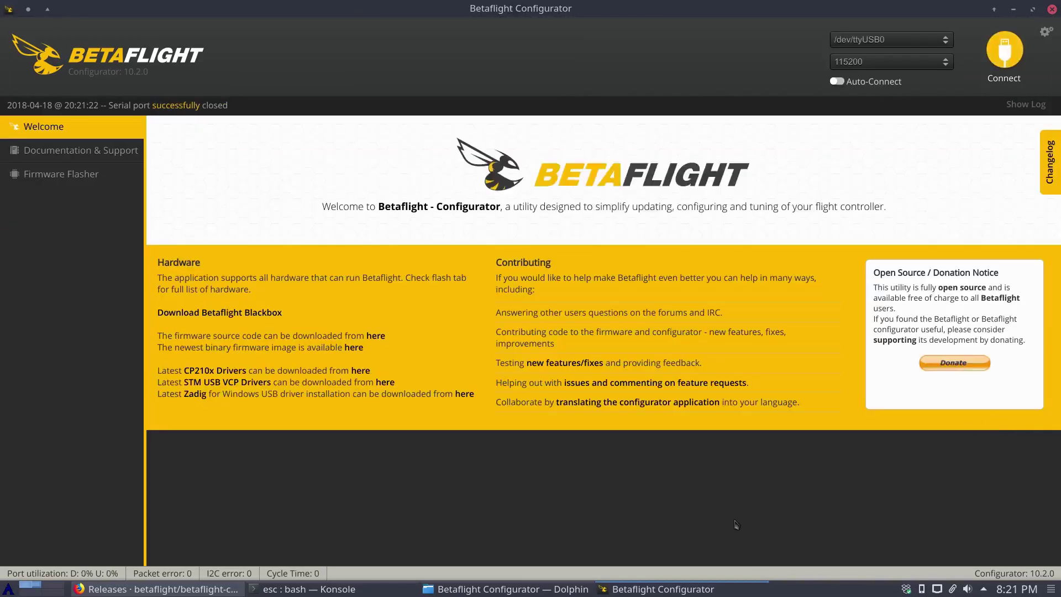
{"action": "left_click", "coordinate": [1051, 9]}
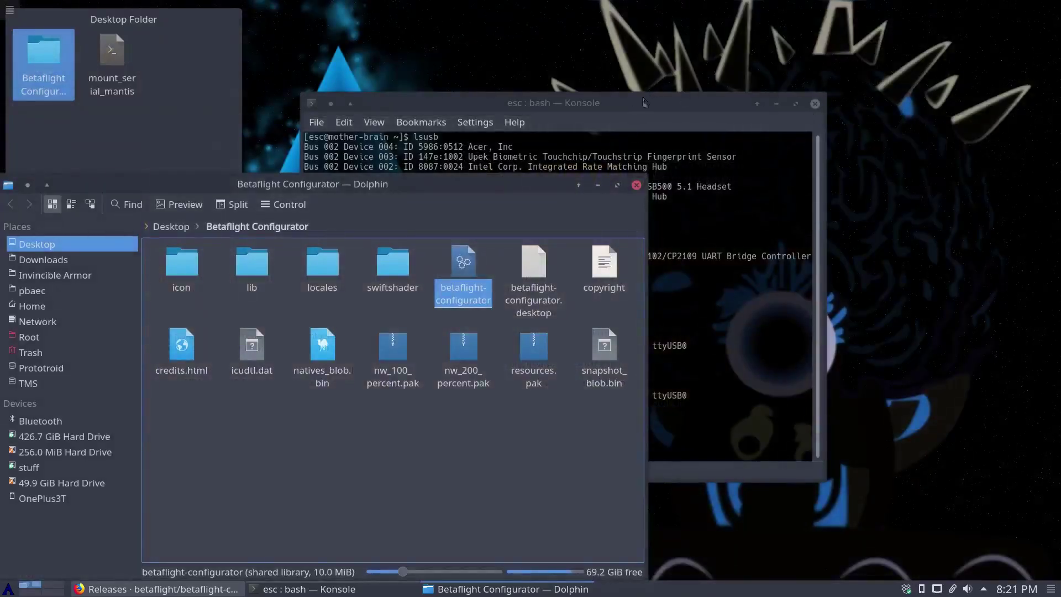
Step: Return to the root terminal and rerun "modprobe usbserial vender=10c4 product=ea60" and "chmod 777 /dev/ttyUSB0" from the command history
{"action": "left_click", "coordinate": [635, 118]}
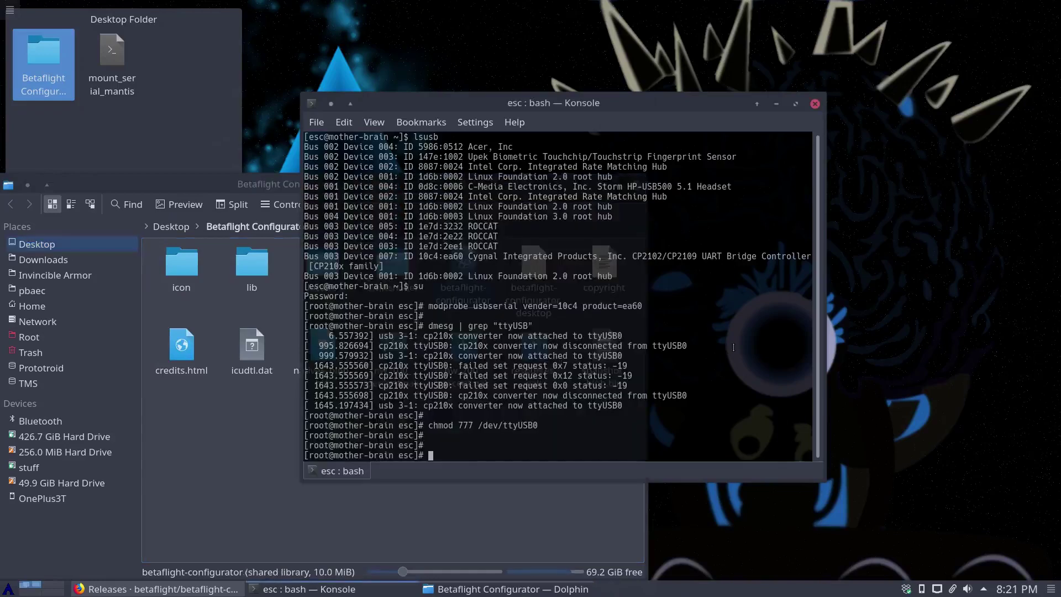
{"action": "key", "text": "Up"}
{"action": "key", "text": "Up"}
{"action": "key", "text": "Up"}
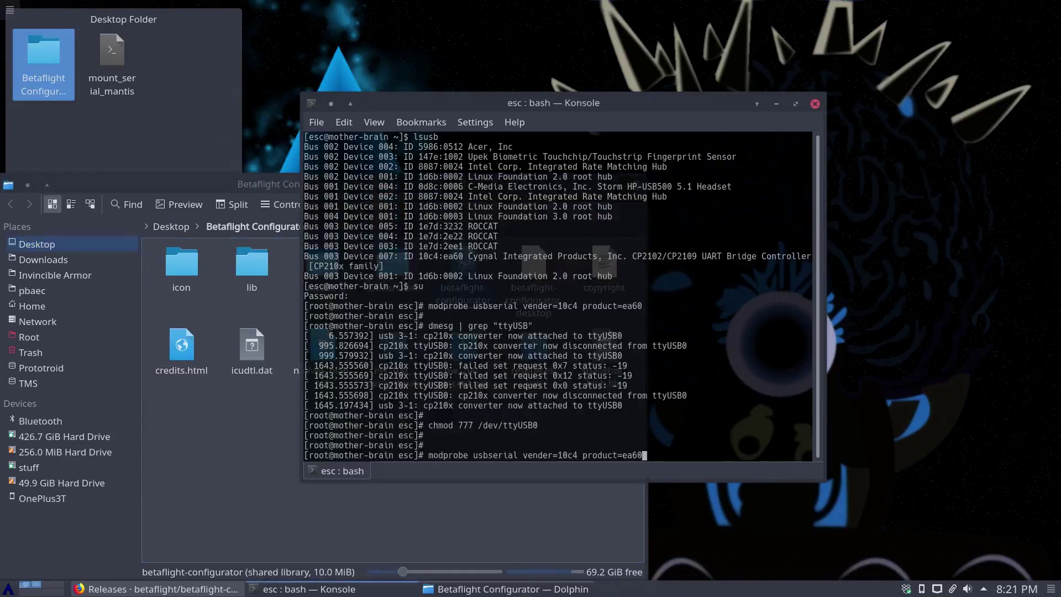
{"action": "key", "text": "Return"}
{"action": "key", "text": "Up"}
{"action": "key", "text": "Up"}
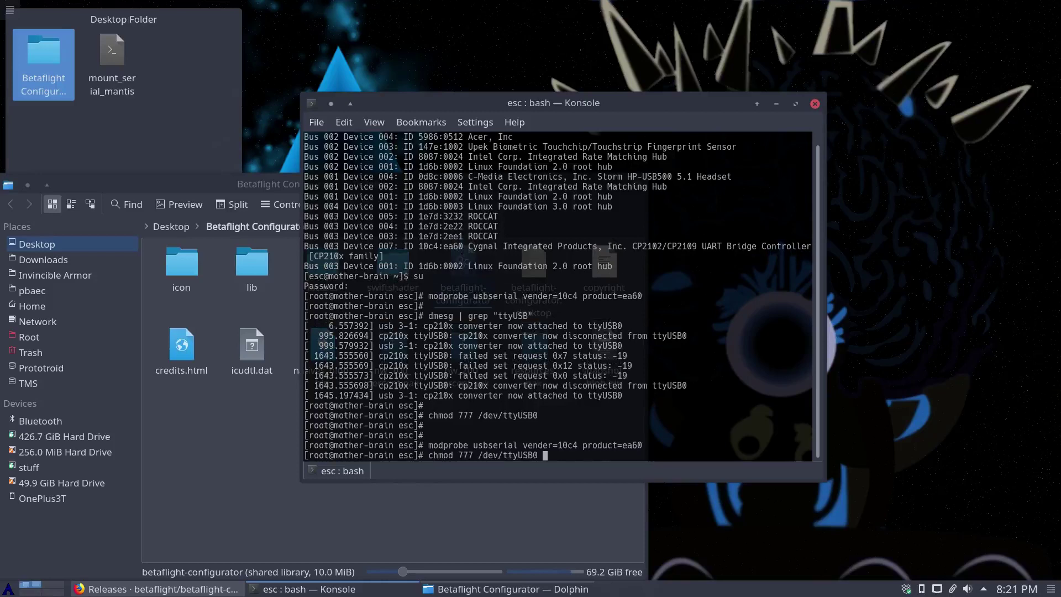
{"action": "key", "text": "Return"}
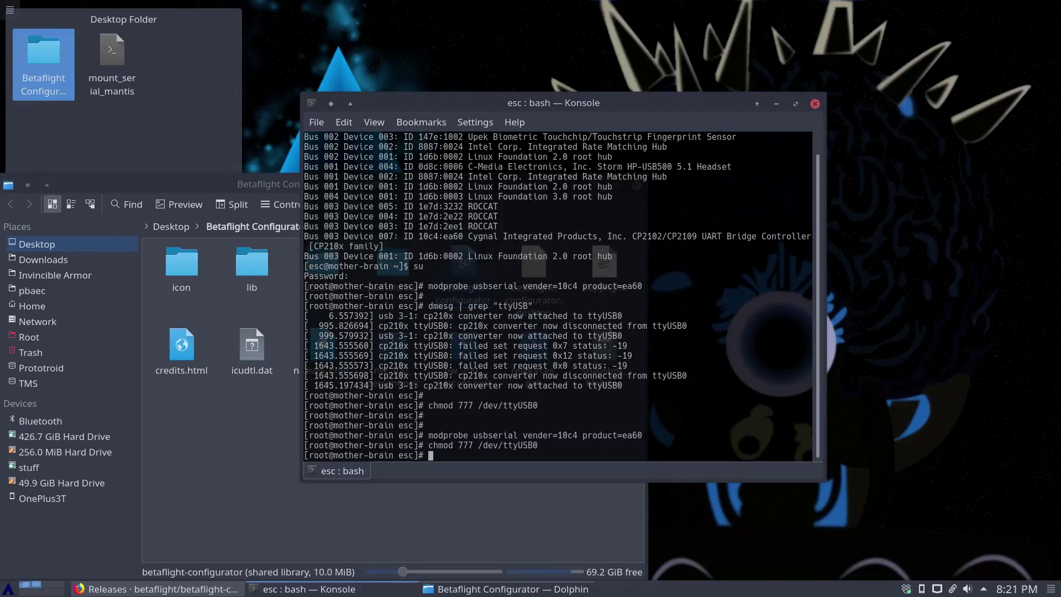
Step: Relaunch betaflight-configurator from its folder and reconnect to the flight controller on /dev/ttyUSB0
{"action": "left_click", "coordinate": [245, 514]}
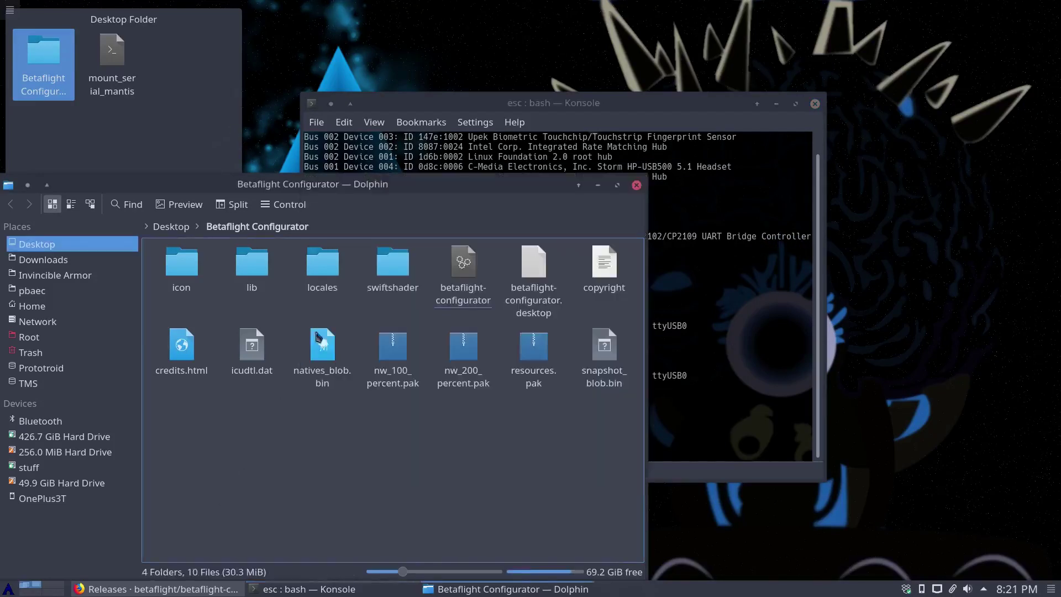
{"action": "left_click", "coordinate": [472, 269]}
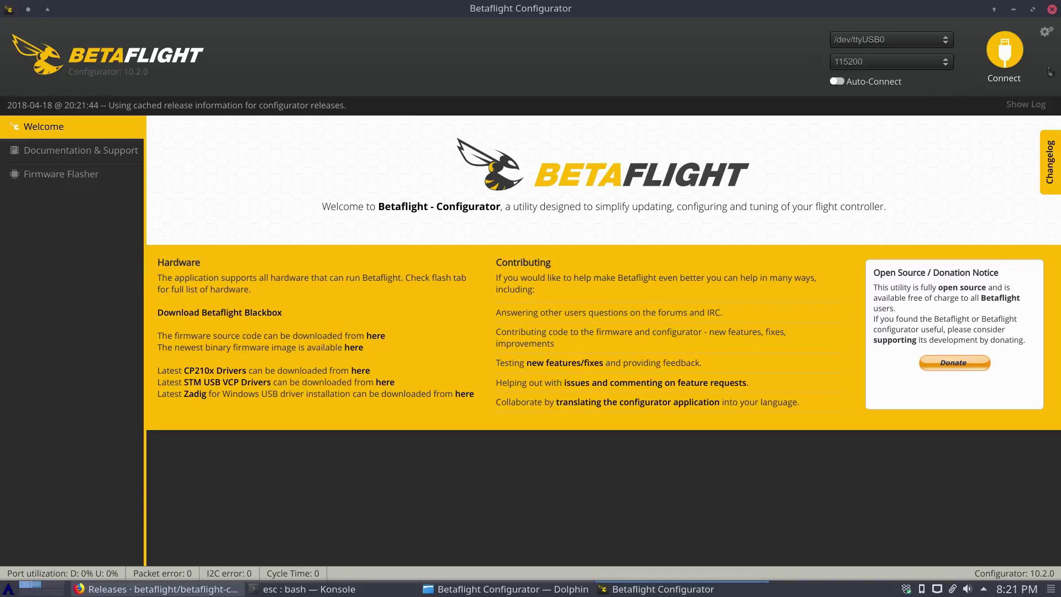
{"action": "left_click", "coordinate": [1004, 50]}
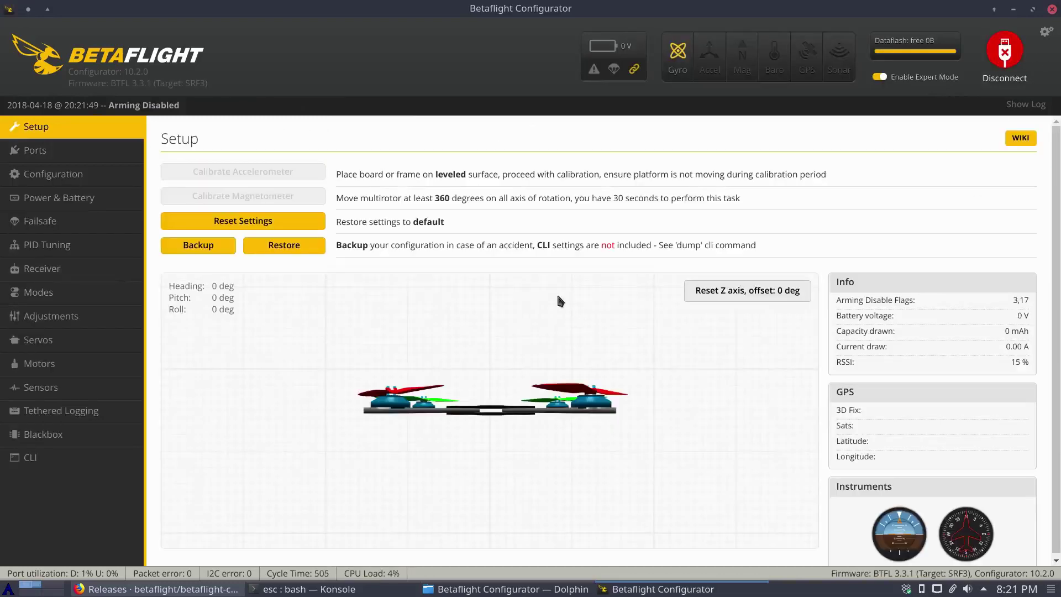
Step: Edit a gain in PID Tuning and save it, and disconnect from the flight controller
{"action": "left_click", "coordinate": [48, 244]}
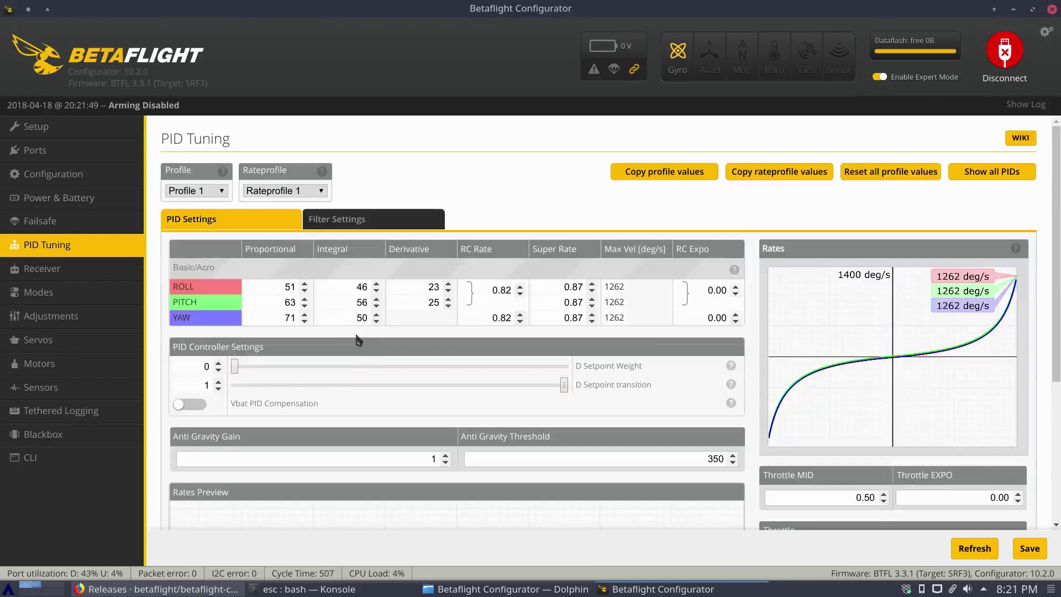
{"action": "key", "text": "BackSpace"}
{"action": "left_click", "coordinate": [1028, 548]}
{"action": "left_click", "coordinate": [994, 69]}
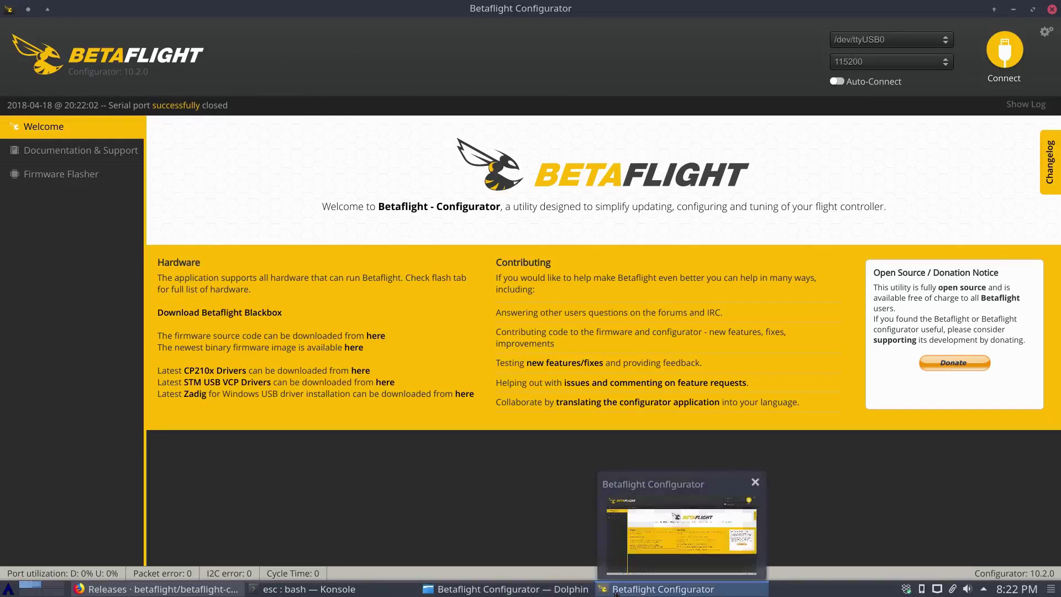
Step: Move the Betaflight Configurator folder window closer to the middle of the desktop, and return to the configurator window
{"action": "left_click", "coordinate": [539, 590]}
{"action": "mouse_move", "coordinate": [535, 594]}
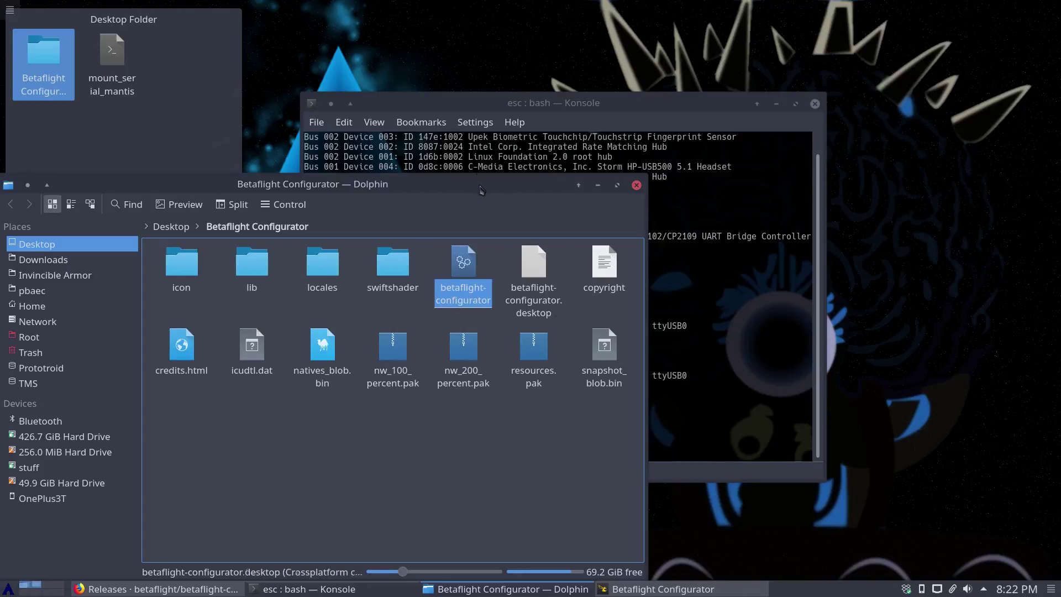
{"action": "left_click_drag", "start_coordinate": [478, 186], "coordinate": [601, 138]}
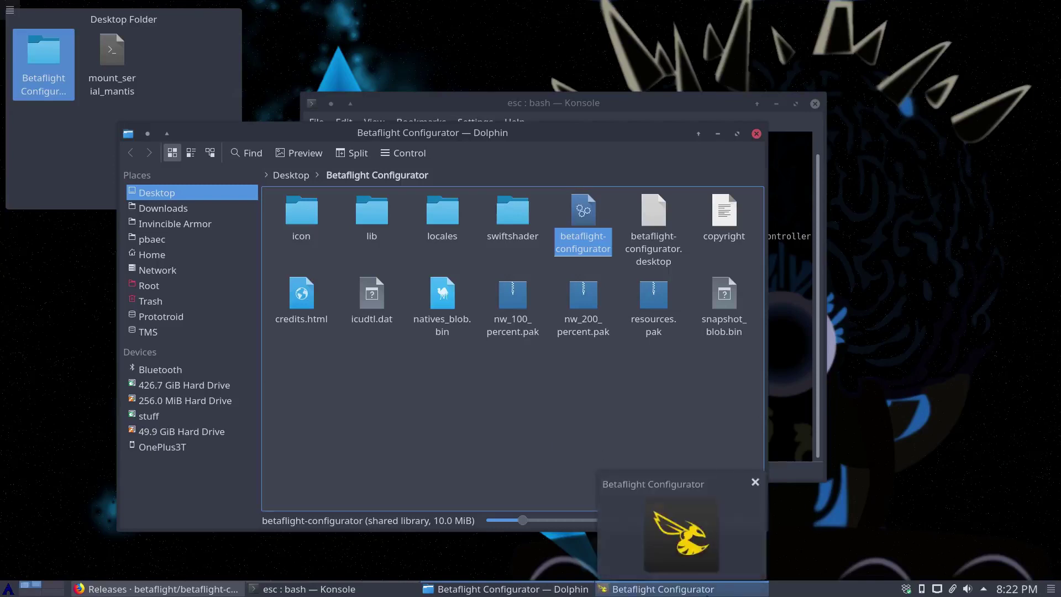
{"action": "left_click", "coordinate": [603, 589]}
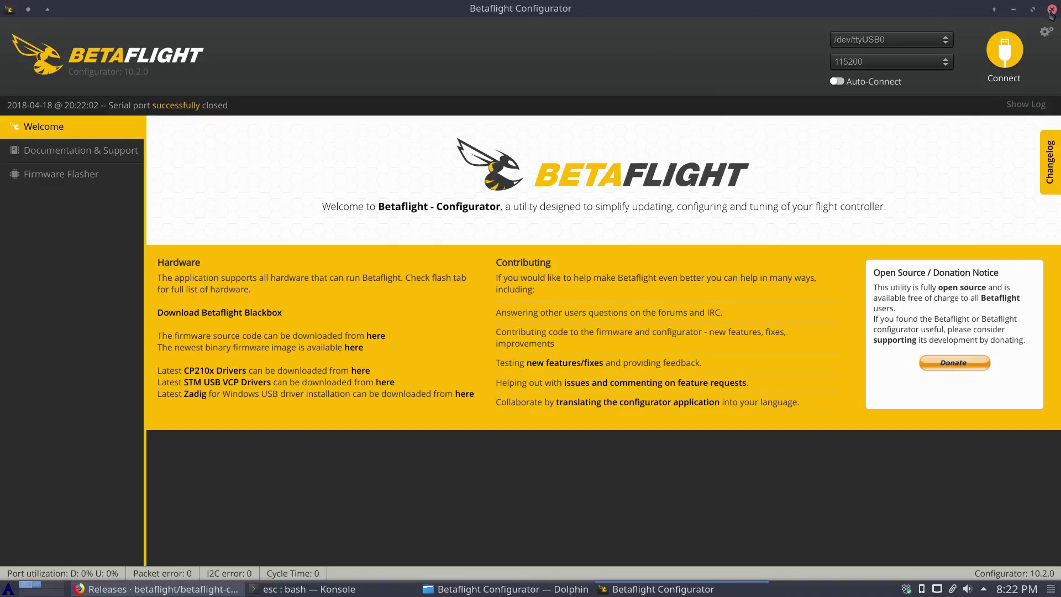
{"action": "left_click_drag", "start_coordinate": [508, 383], "coordinate": [304, 325]}
{"action": "left_click", "coordinate": [333, 352]}
{"action": "left_click_drag", "start_coordinate": [367, 393], "coordinate": [303, 335]}
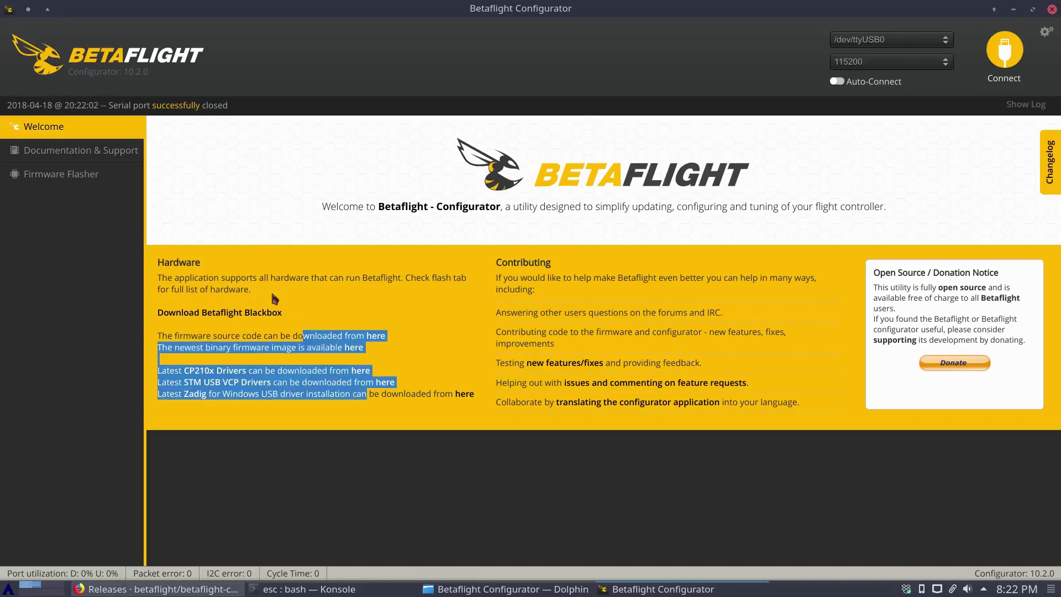